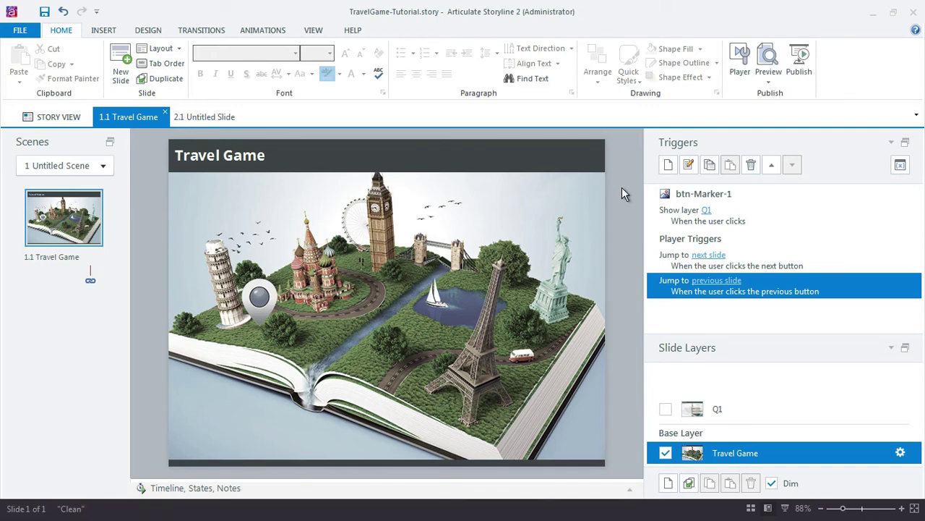
Select the Q1 quiz layer and enlarge the Slide Layers list.
click(734, 409)
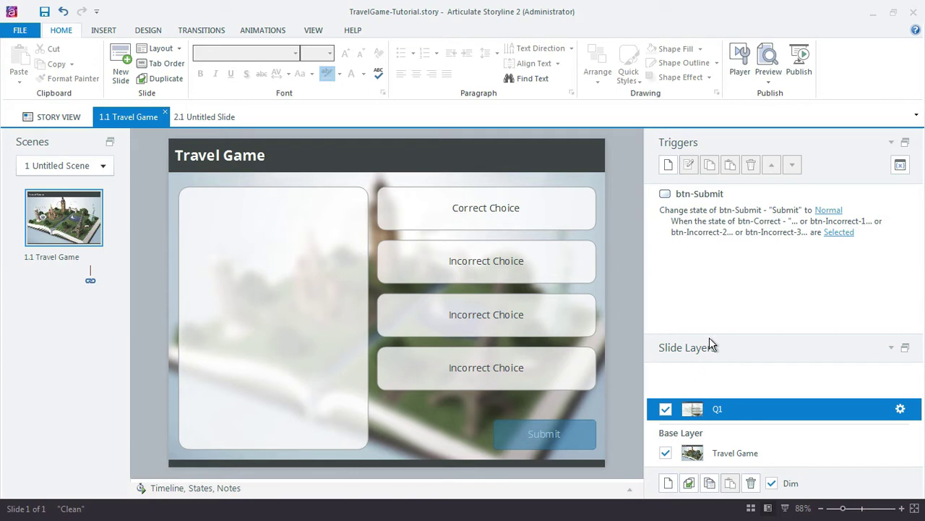
drag(709, 334, 712, 309)
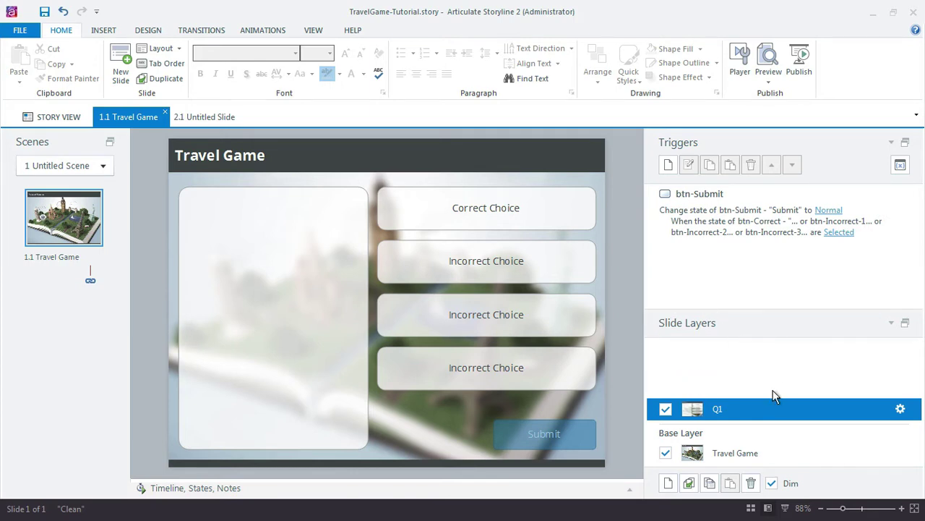
Add a new layer and name it Q1-Correct.
click(669, 483)
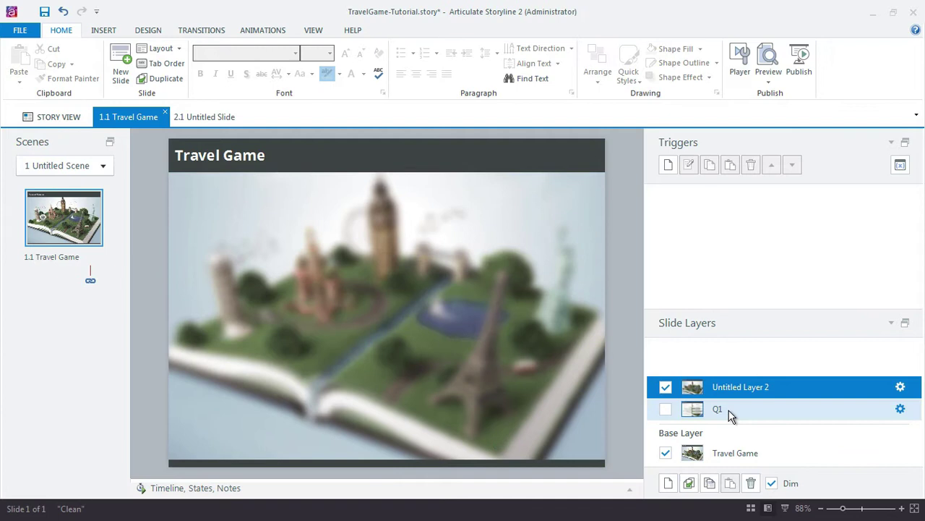
double_click(737, 386)
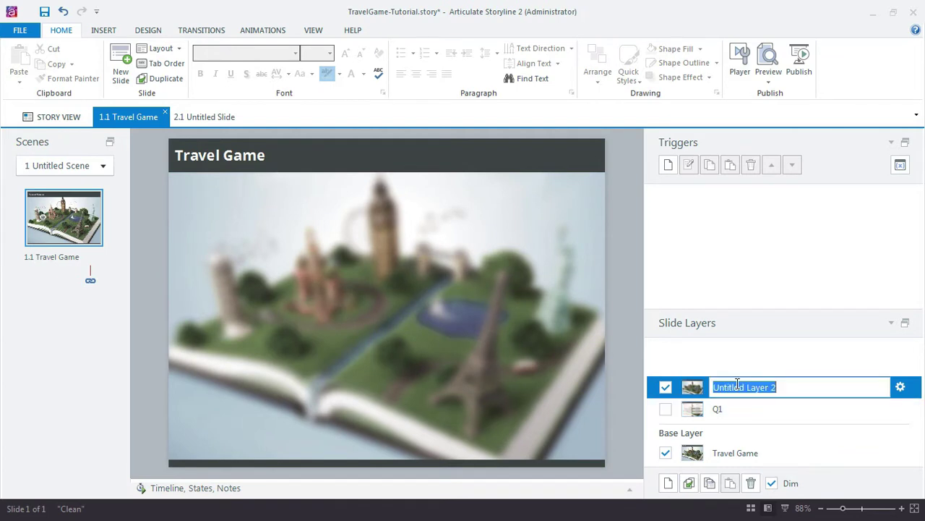
text(Q1-)
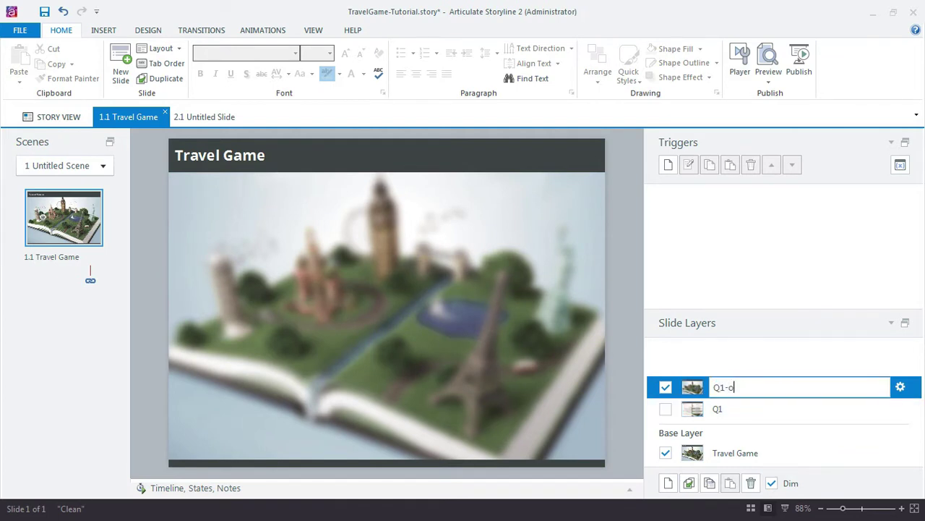
text(Correct)
key(Return)
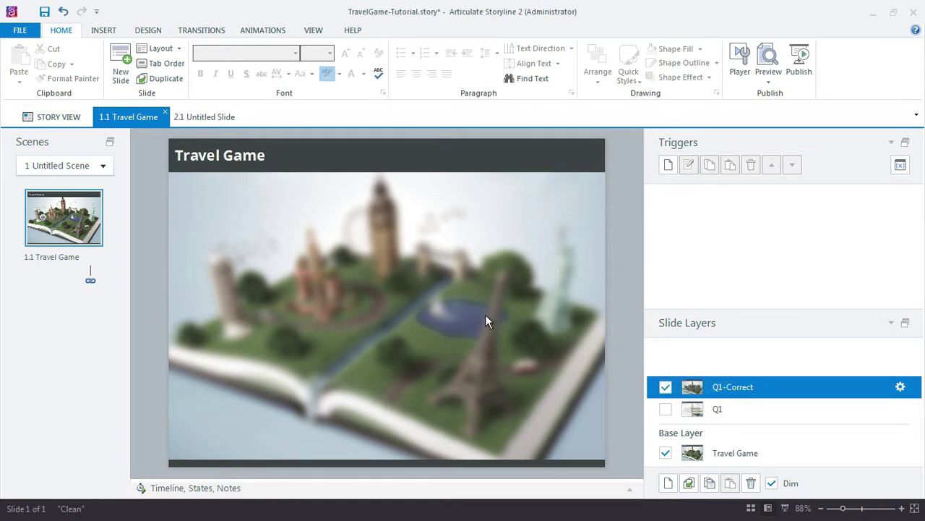
Apply the green Correct feedback layout to the Q1-Correct layer.
right_click(91, 198)
mouse_move(127, 317)
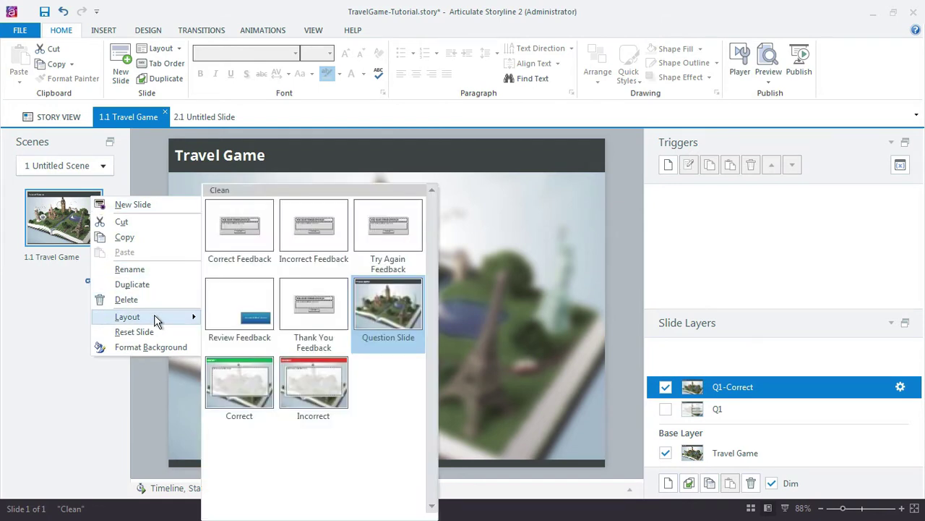
click(244, 394)
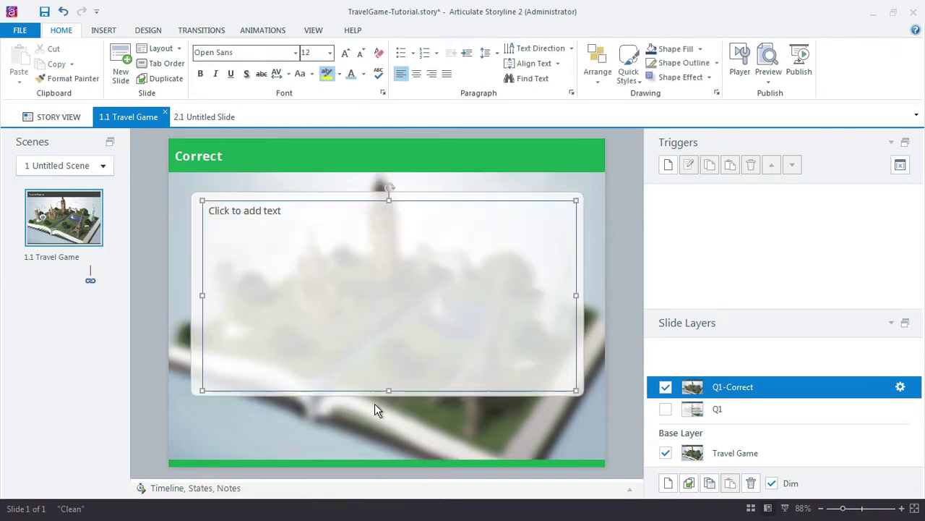
click(322, 278)
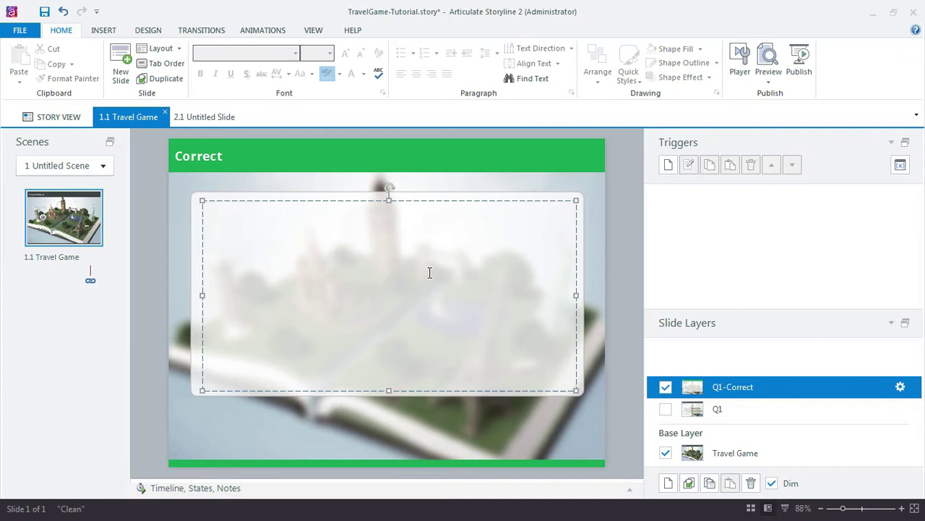
click(171, 249)
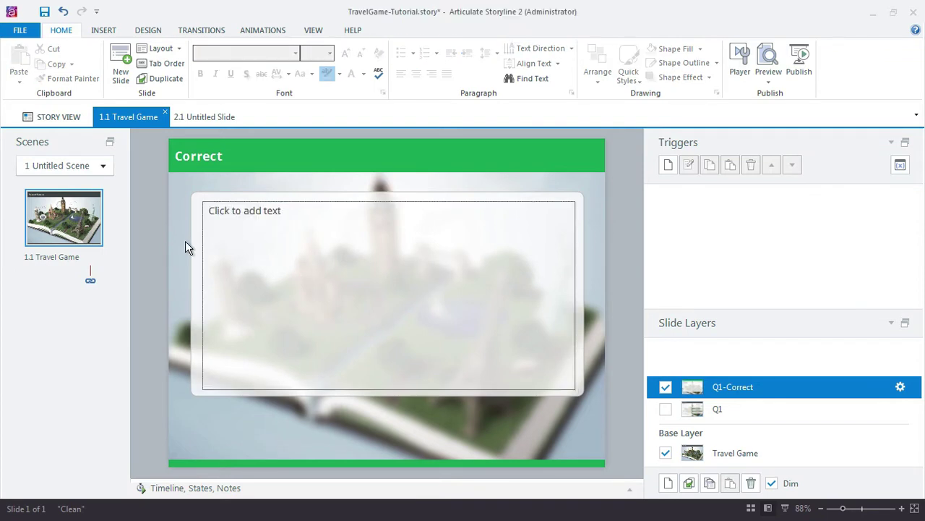
Add another new layer named Q1-Incorrect.
click(669, 483)
double_click(730, 366)
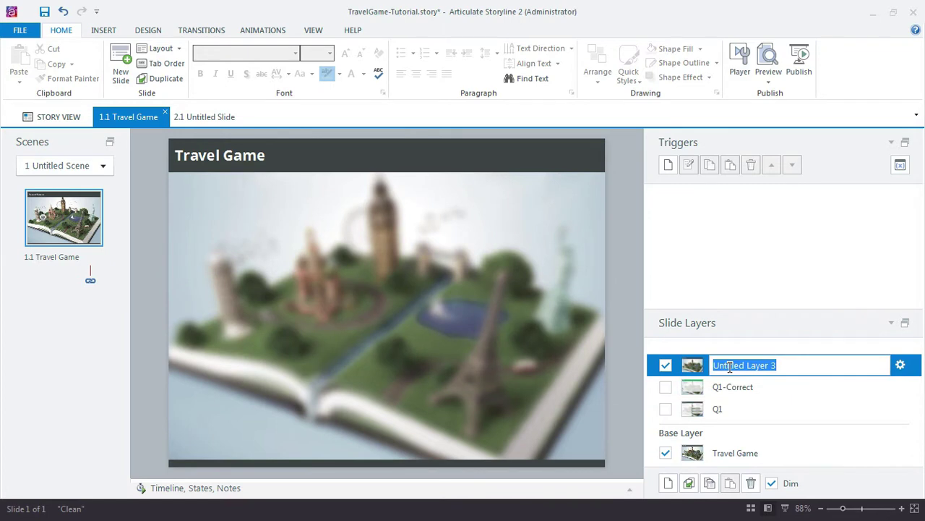
text(Q1-In)
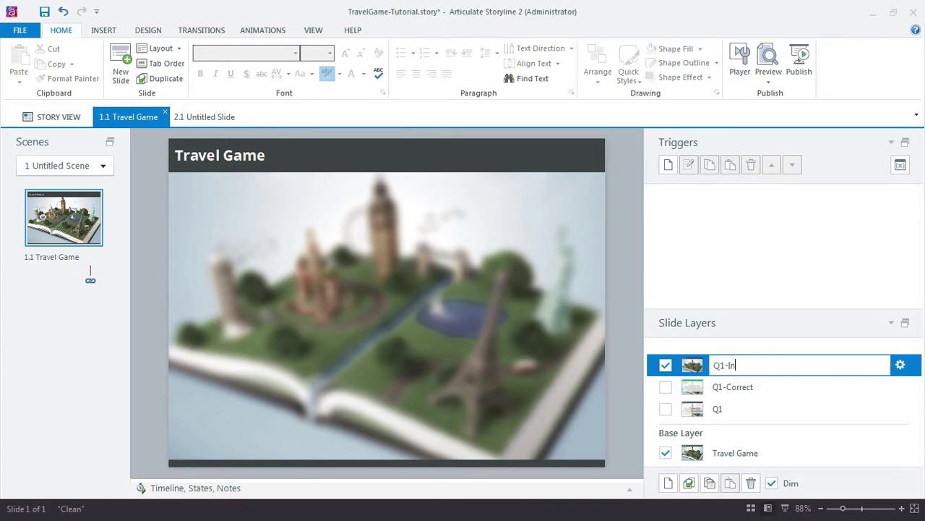
text(correct)
key(Return)
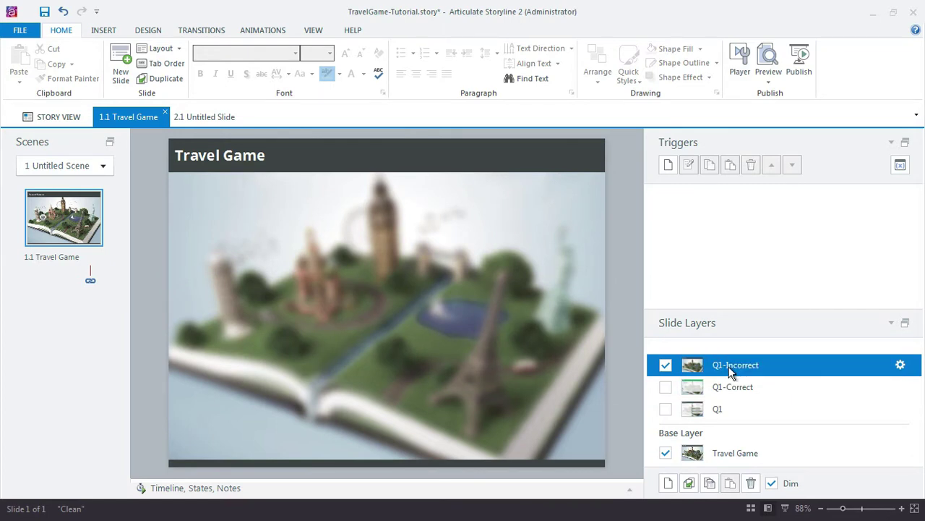
Give Q1-Incorrect the red Incorrect feedback layout, then return to the Q1-Correct layer.
right_click(71, 209)
mouse_move(104, 327)
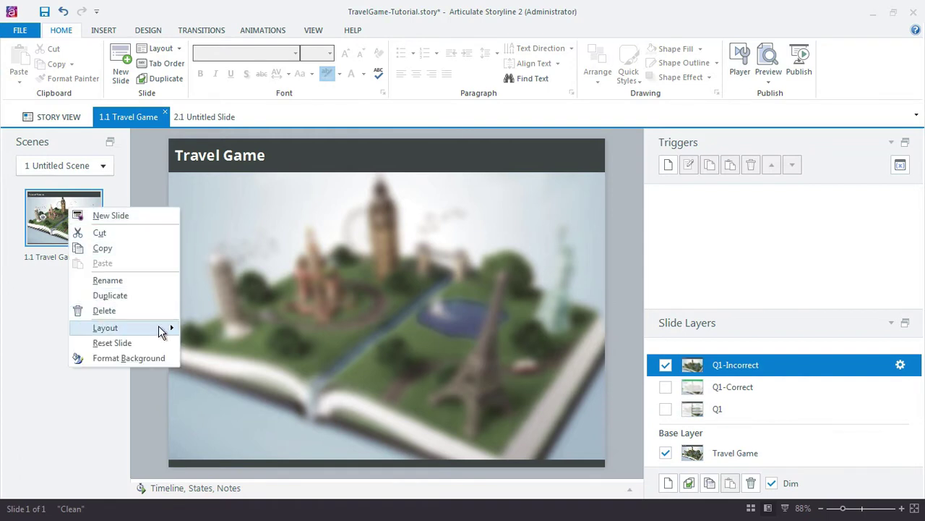
click(293, 391)
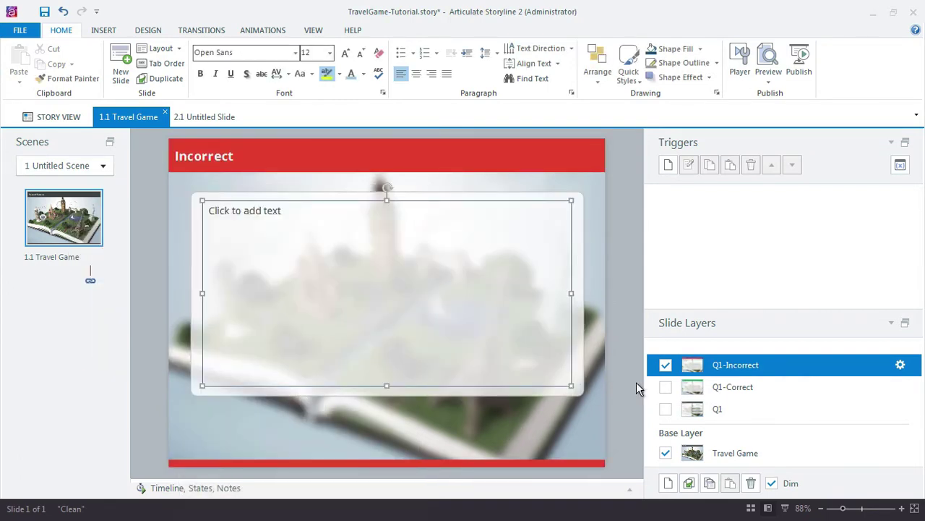
click(719, 386)
click(728, 413)
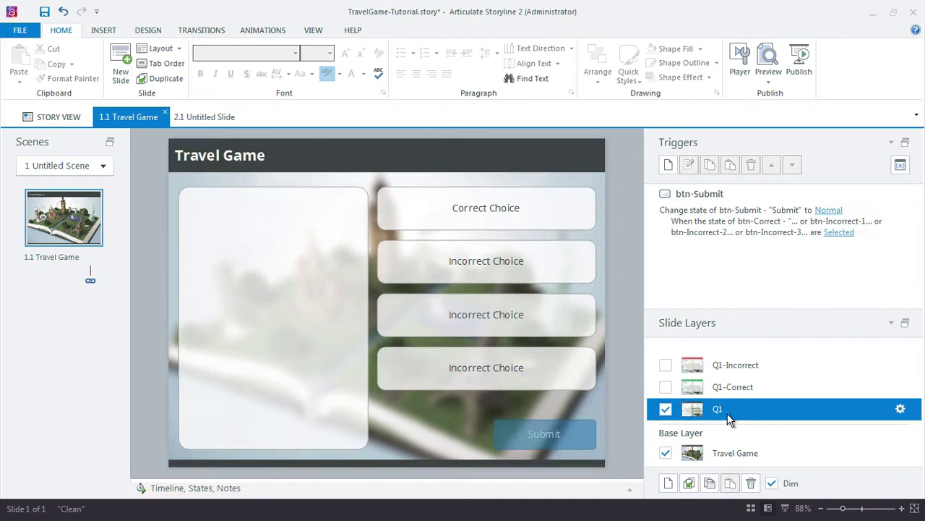
click(726, 391)
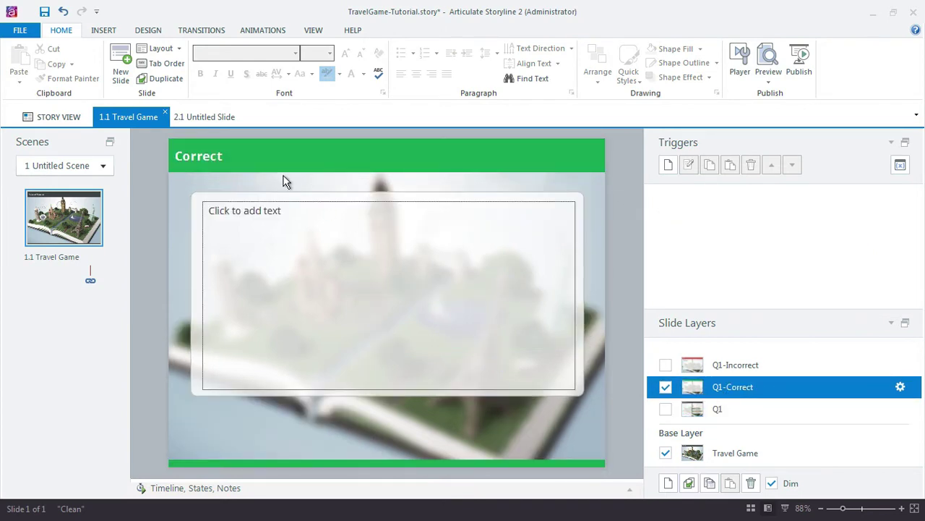
Copy slide 2.1's Continue button onto Q1-Correct at bottom-right and onto Q1-Incorrect.
click(218, 117)
drag(398, 168, 549, 257)
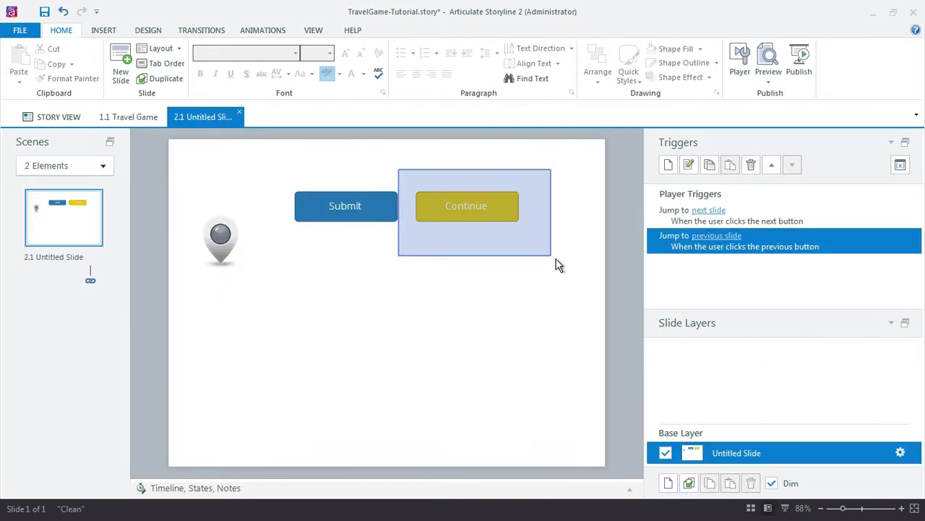
click(141, 116)
key(ctrl+v)
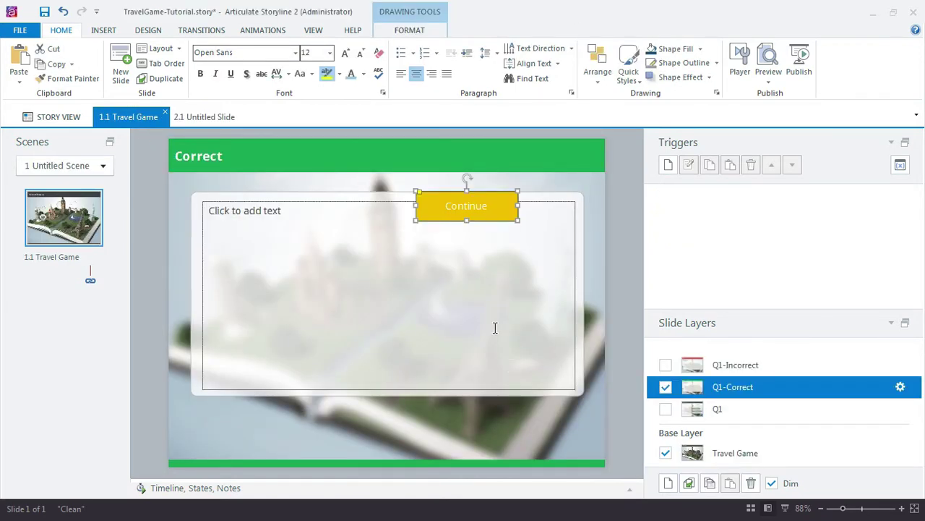
drag(492, 216, 558, 445)
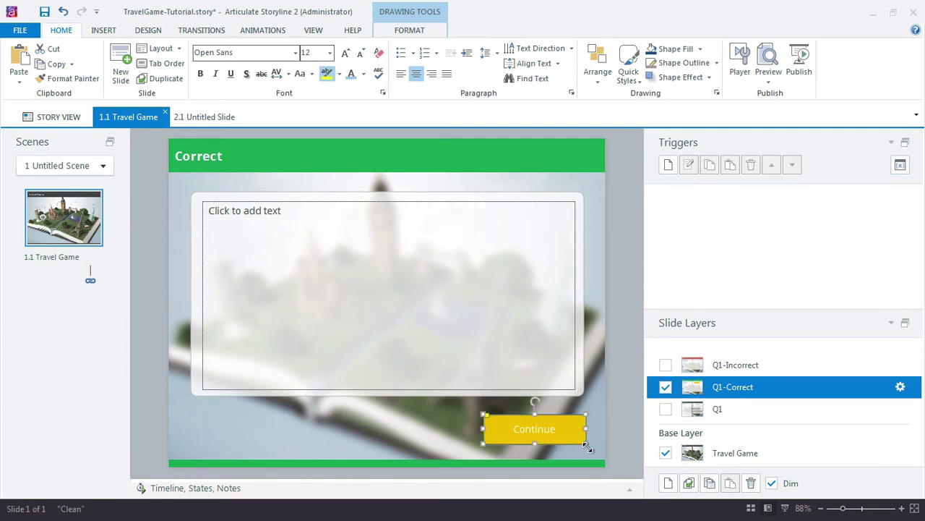
click(737, 366)
key(ctrl+v)
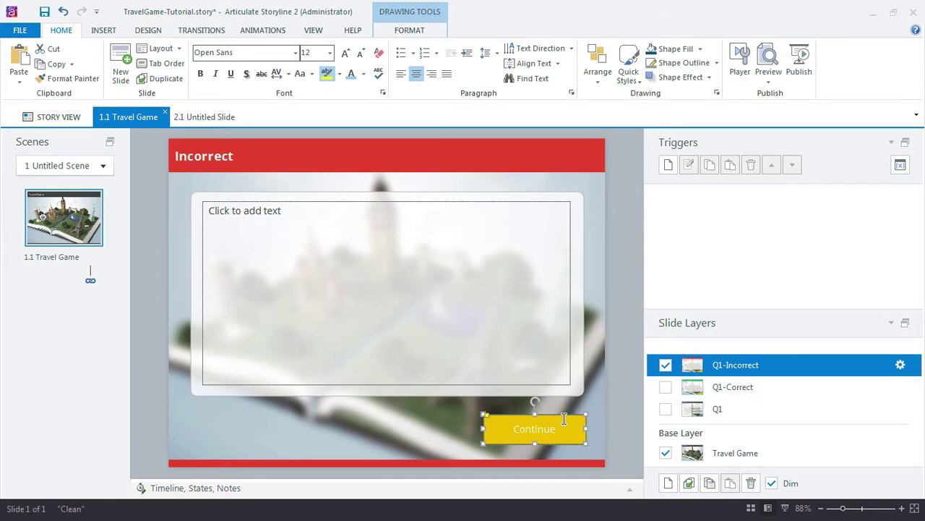
Give the Q1-Incorrect Continue button a trigger that hides this layer.
click(669, 166)
click(467, 190)
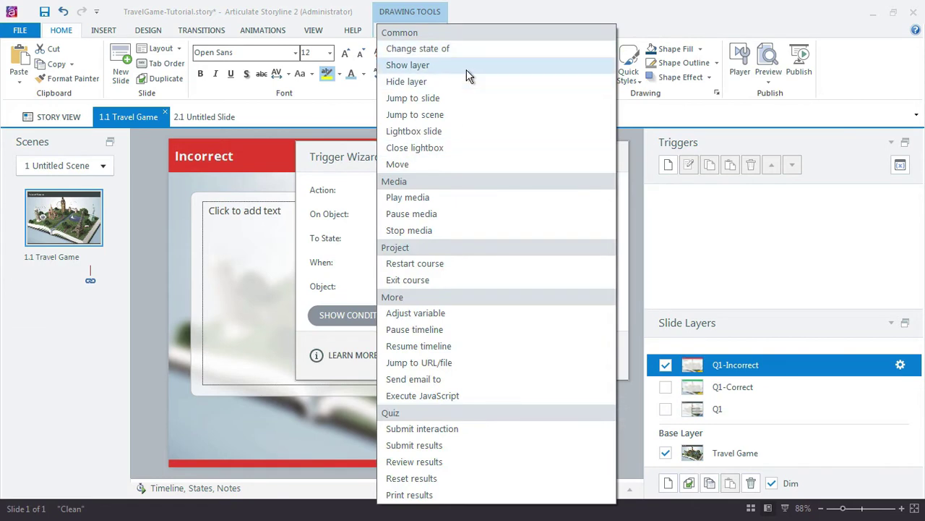
click(402, 81)
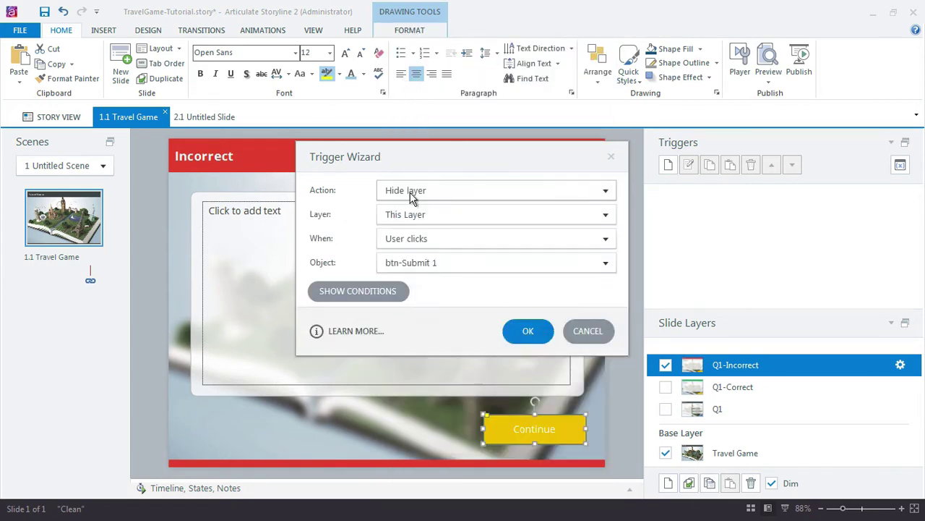
click(528, 333)
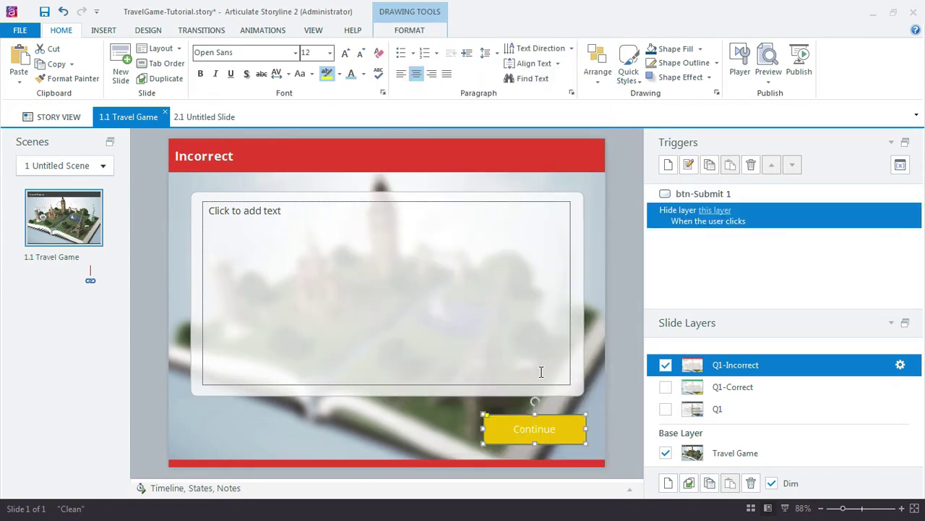
Copy the hide-layer trigger onto the Continue button on Q1-Correct.
right_click(764, 210)
click(781, 209)
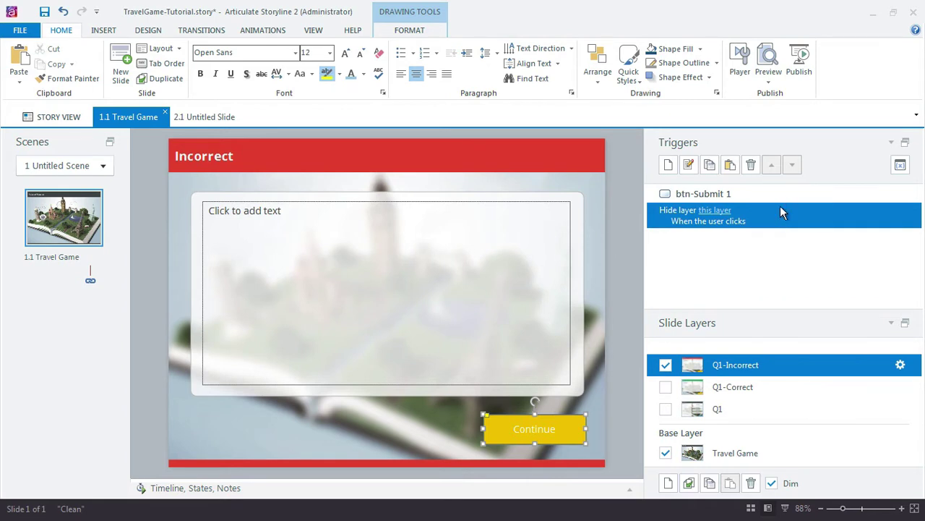
click(739, 388)
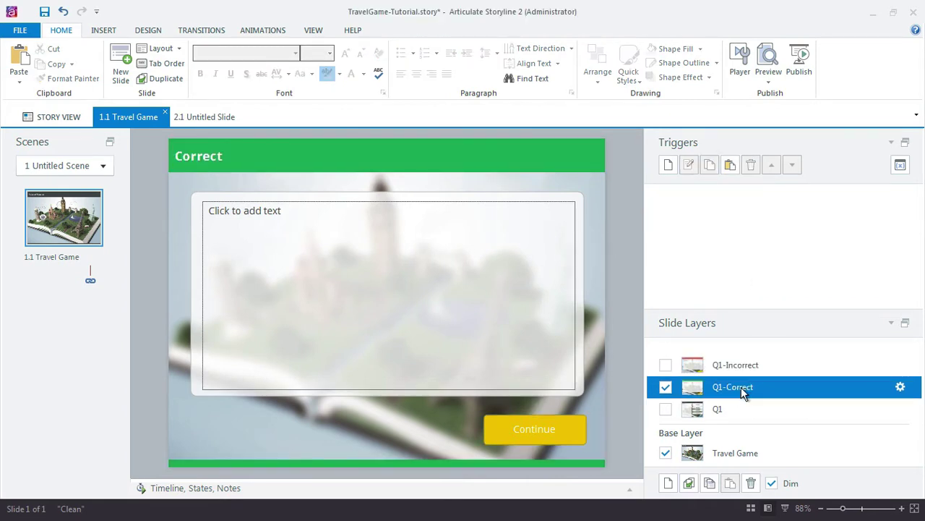
click(574, 423)
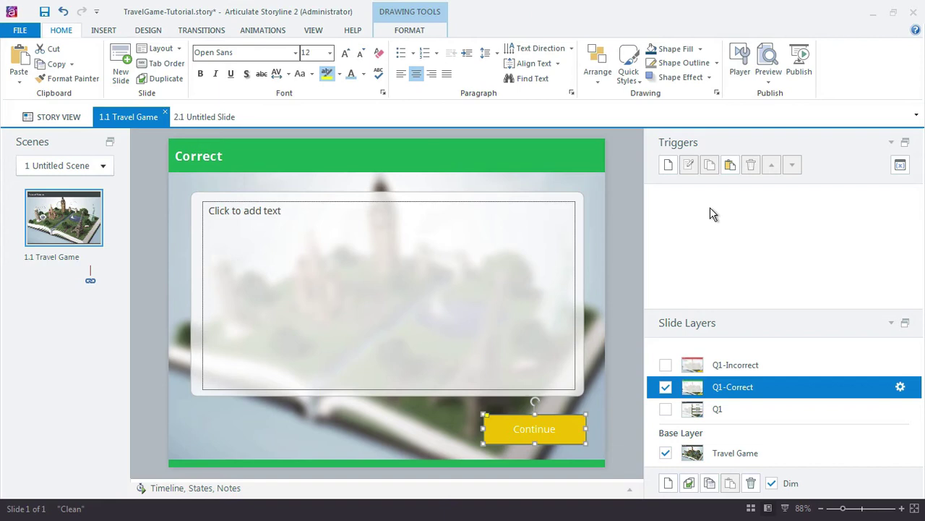
click(729, 167)
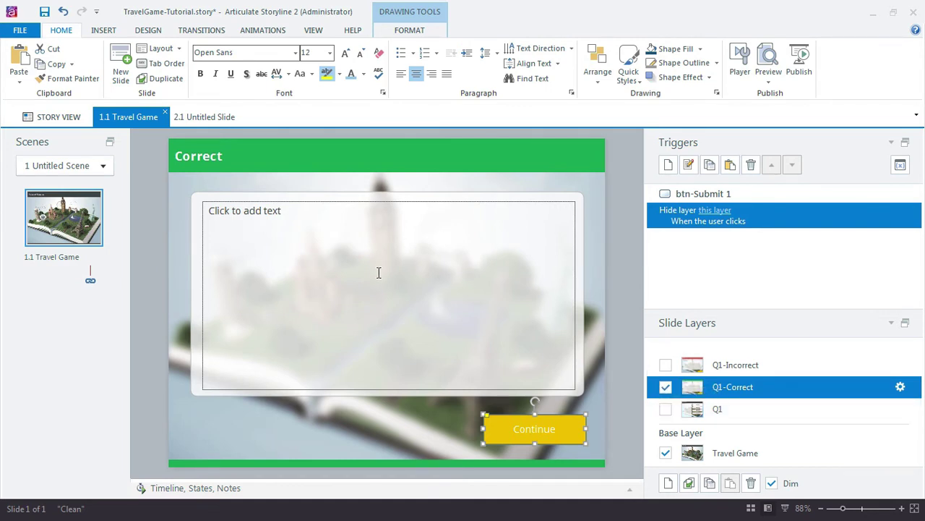
Back on the Q1 layer, check the Correct Choice button's Selected state.
click(727, 414)
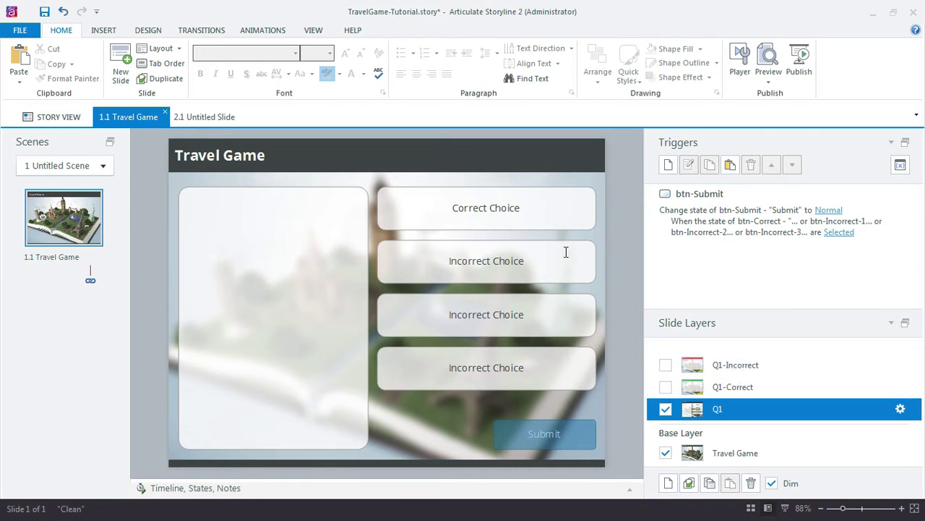
click(555, 230)
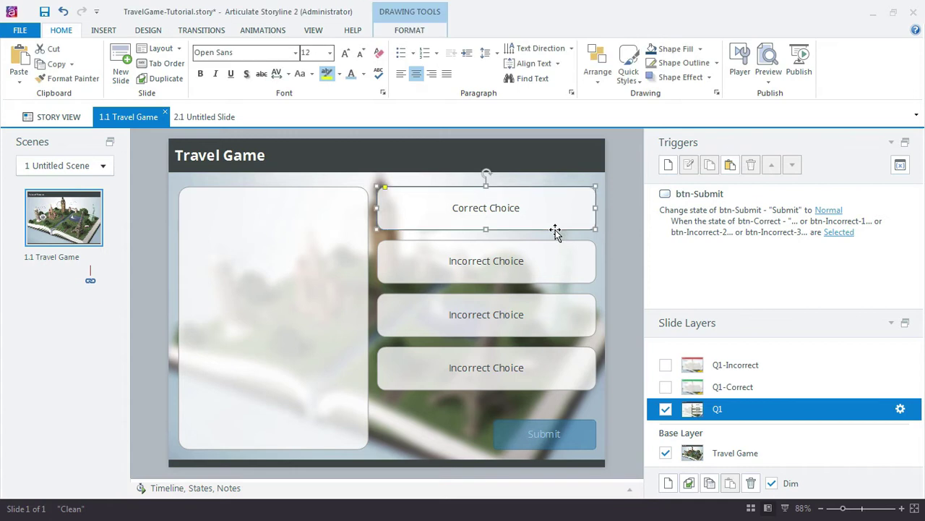
click(202, 488)
click(379, 455)
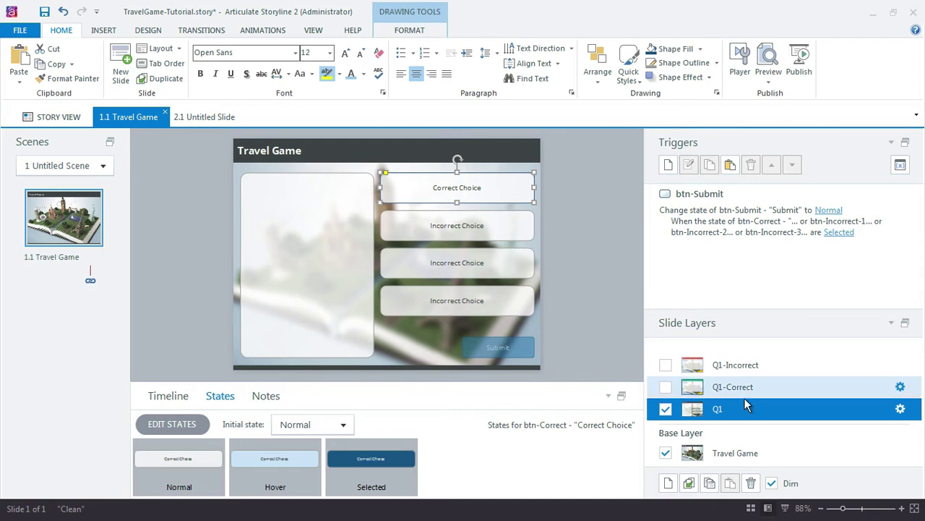
Add a Submit button trigger that shows layer Q1-Correct on click.
click(506, 338)
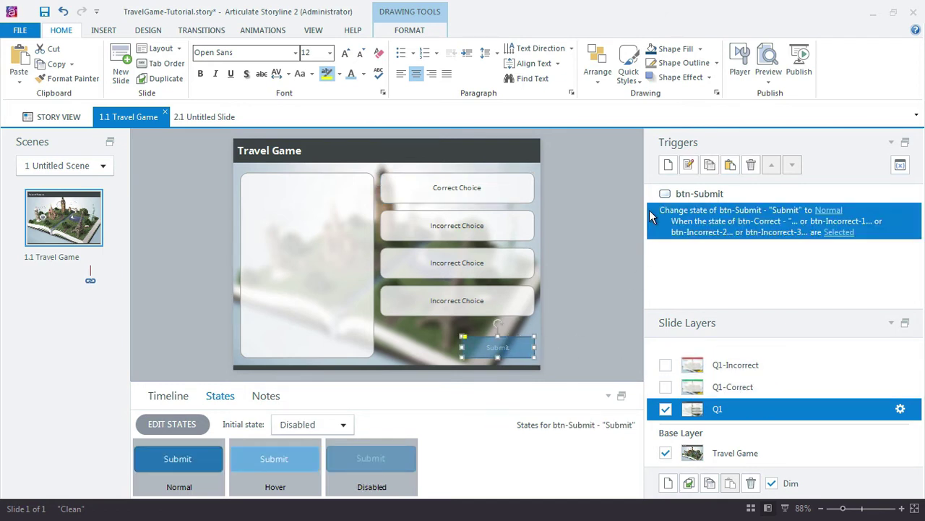
click(668, 165)
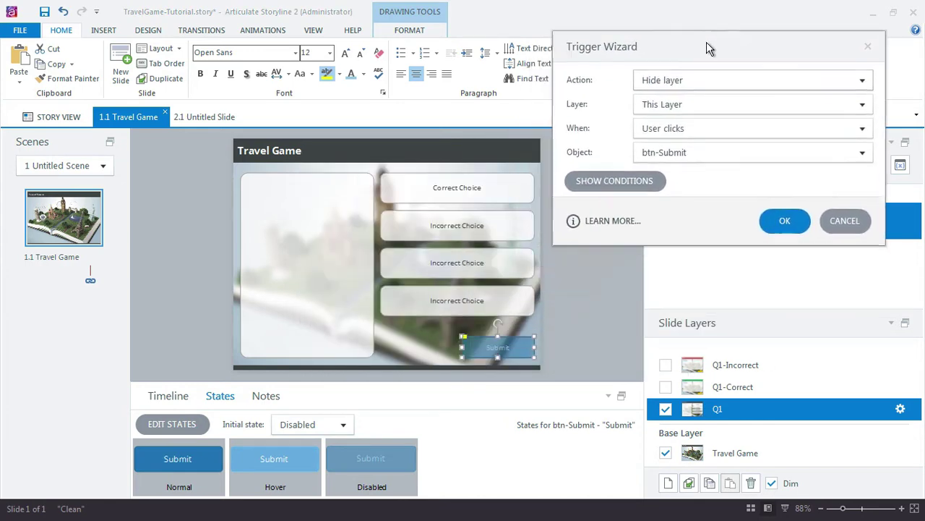
drag(541, 173, 727, 36)
click(680, 78)
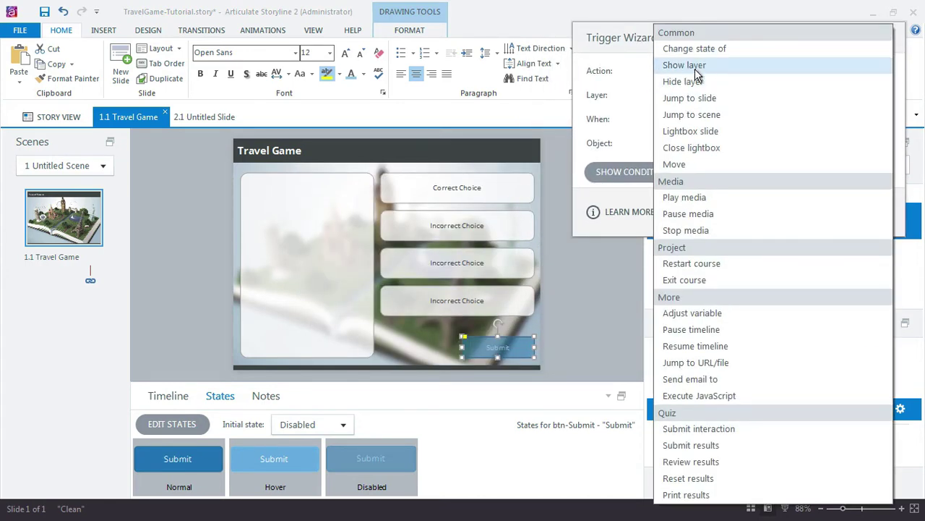
click(695, 69)
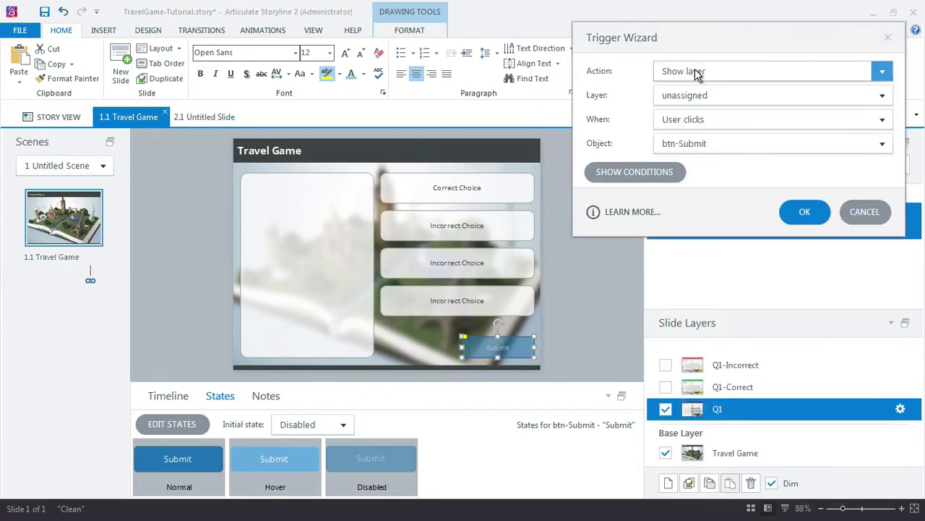
click(667, 99)
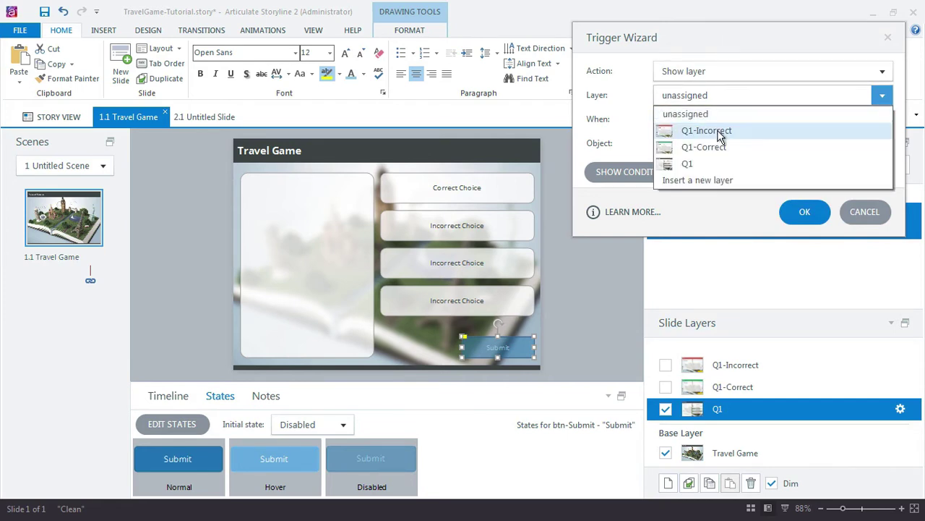
click(705, 148)
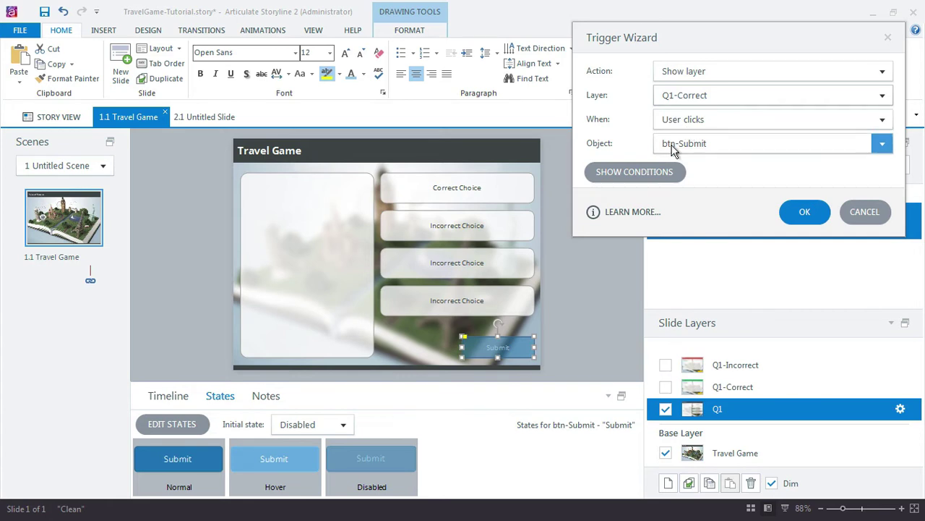
Add the condition btn-Correct equal to Selected and confirm the trigger.
click(614, 173)
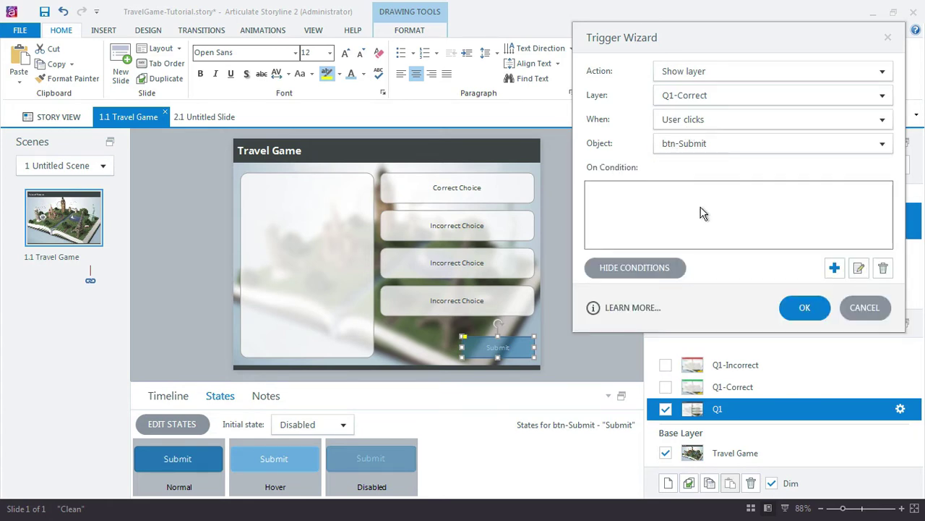
click(837, 268)
click(758, 166)
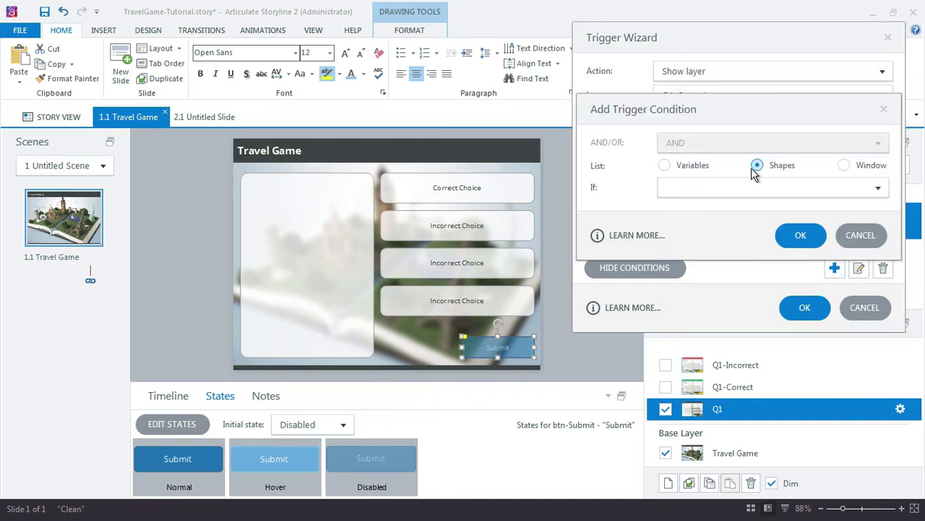
click(878, 187)
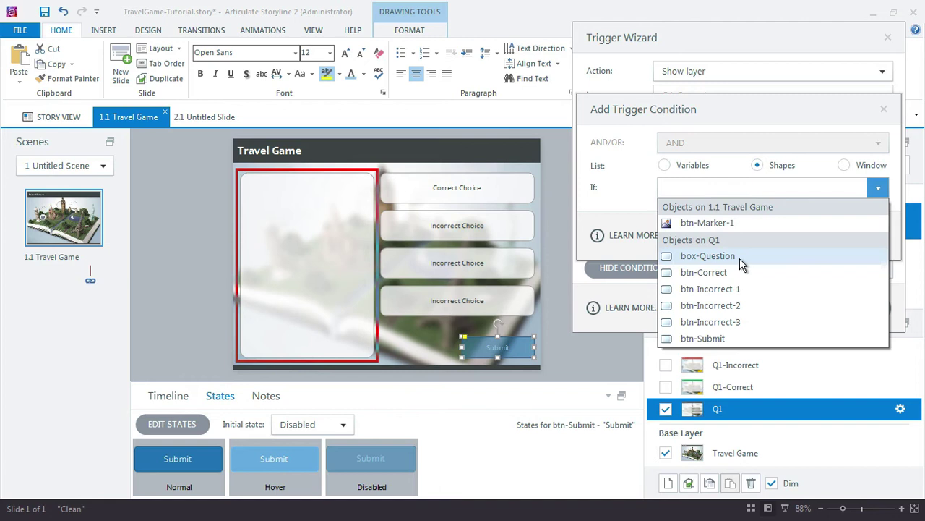
click(739, 272)
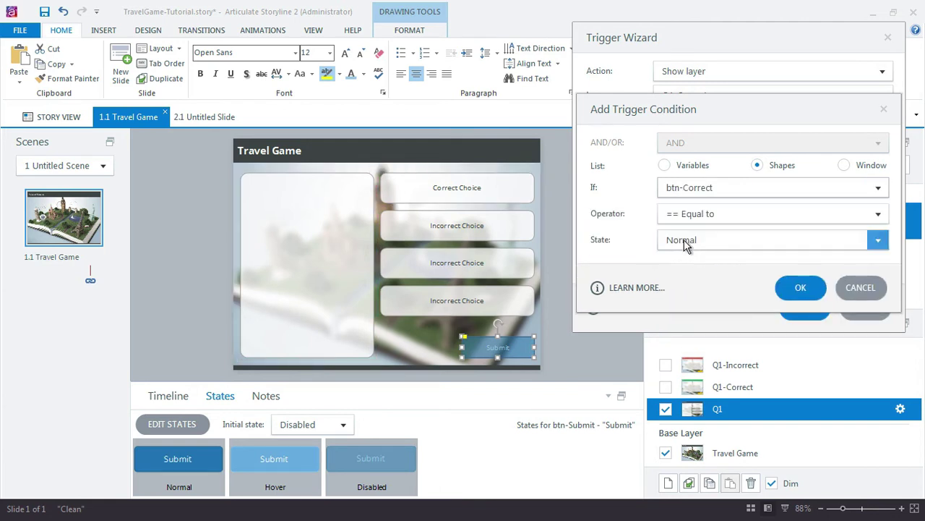
click(691, 244)
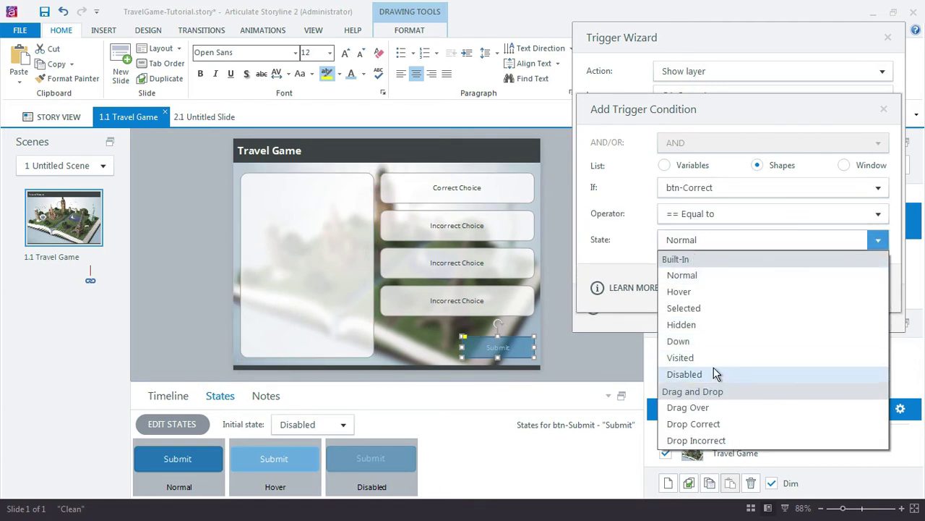
click(707, 310)
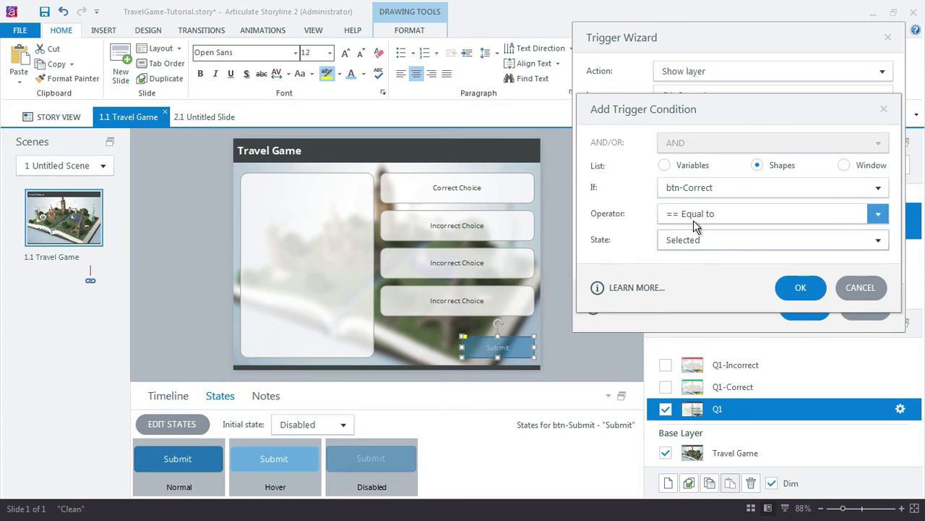
click(793, 288)
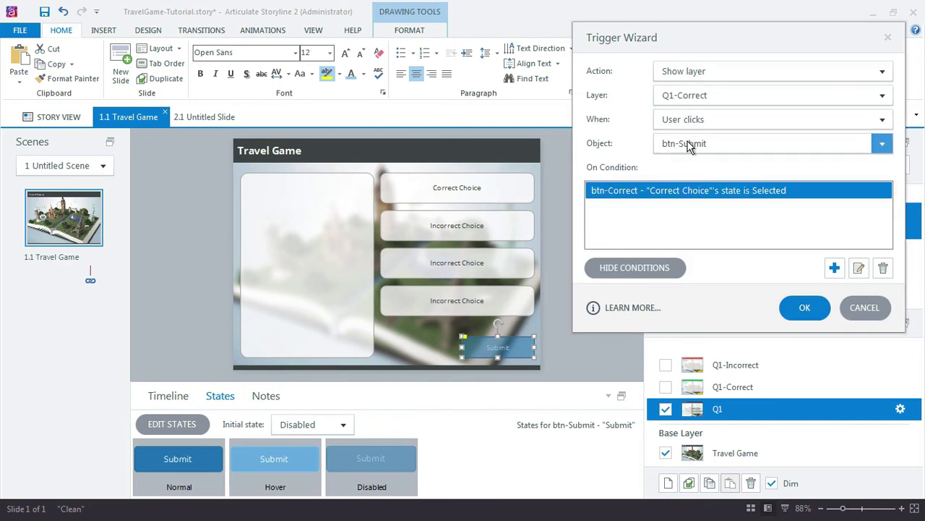
click(736, 211)
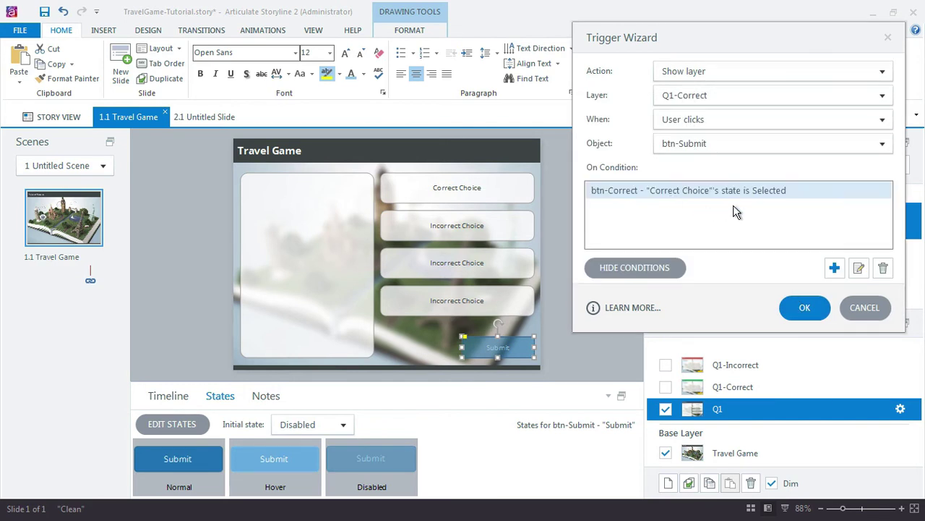
click(790, 307)
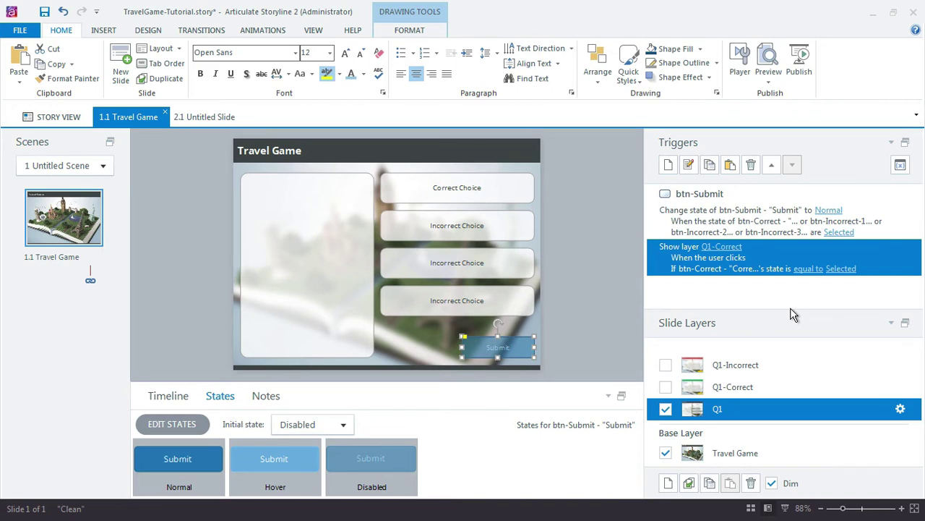
Create a second Submit trigger that shows layer Q1-Incorrect.
click(669, 165)
drag(590, 170, 822, 66)
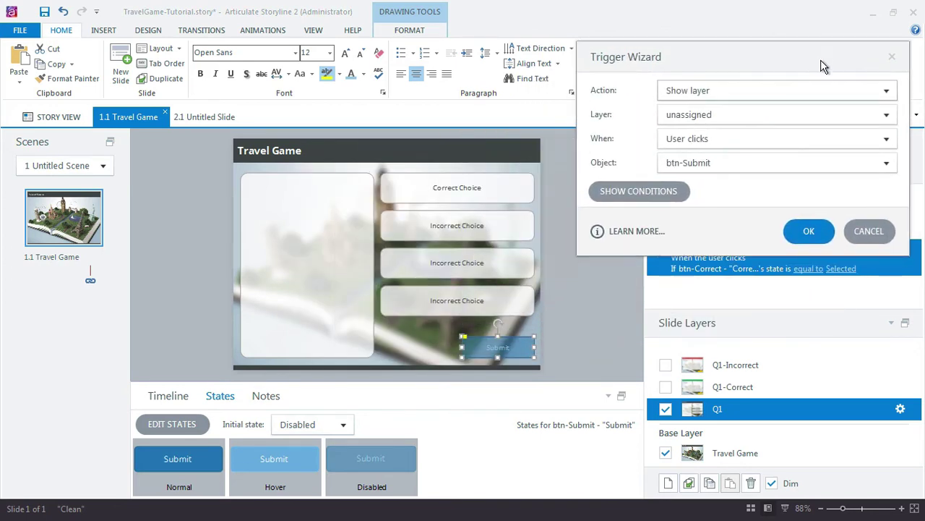
click(700, 121)
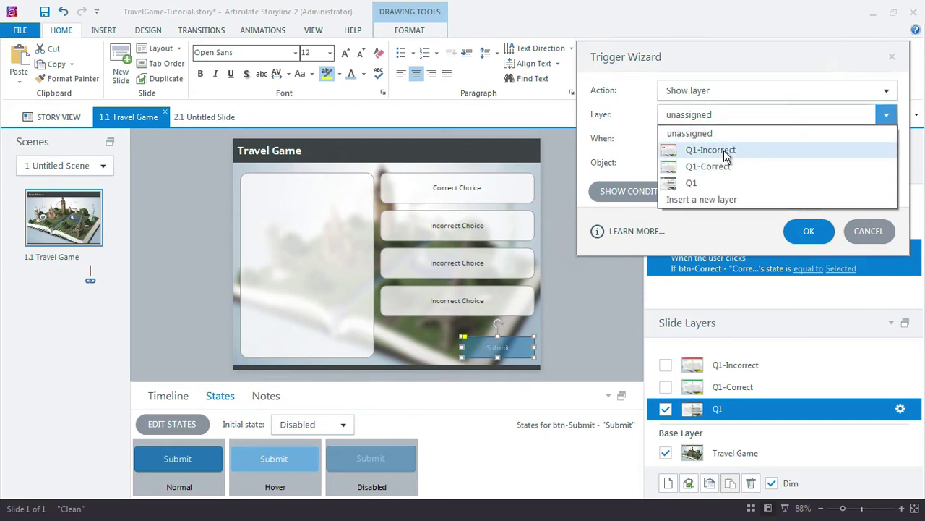
click(724, 150)
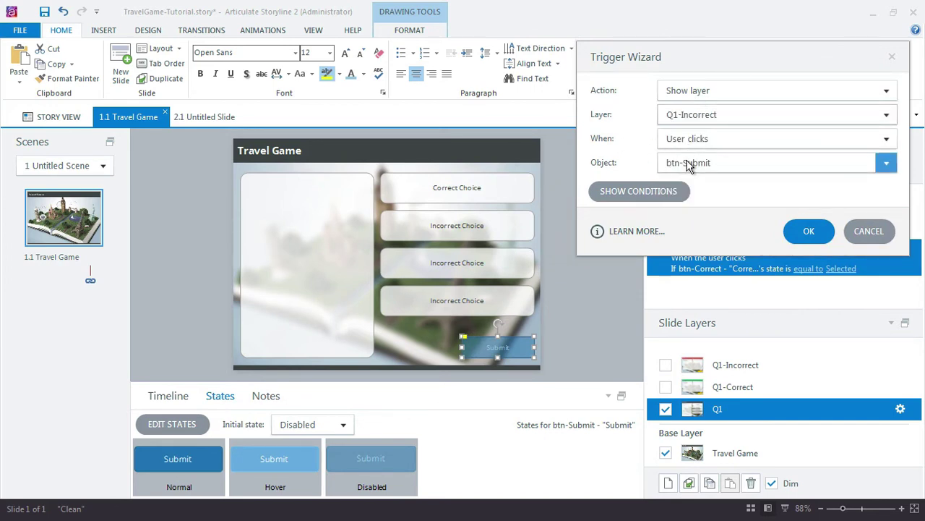
Condition it on btn-Correct not equal to Selected and confirm.
click(677, 192)
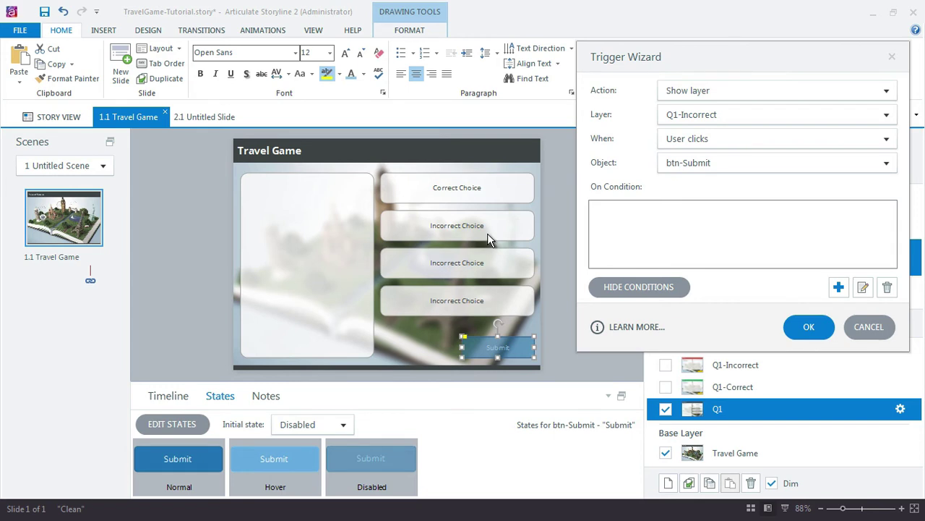
click(839, 287)
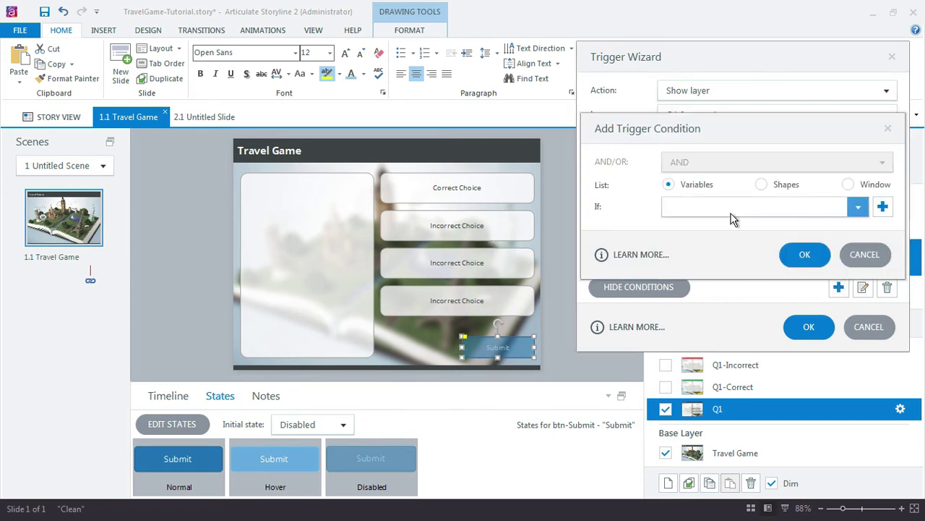
click(761, 184)
click(730, 208)
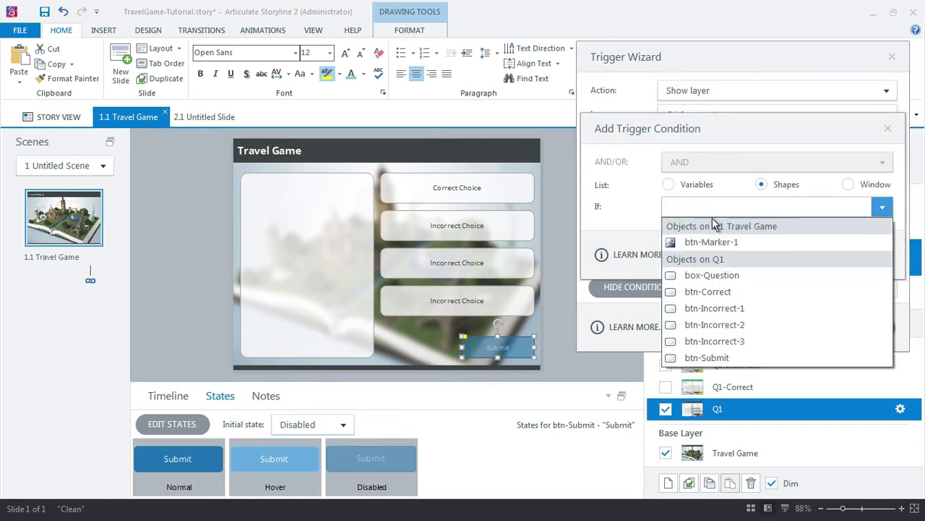
click(733, 289)
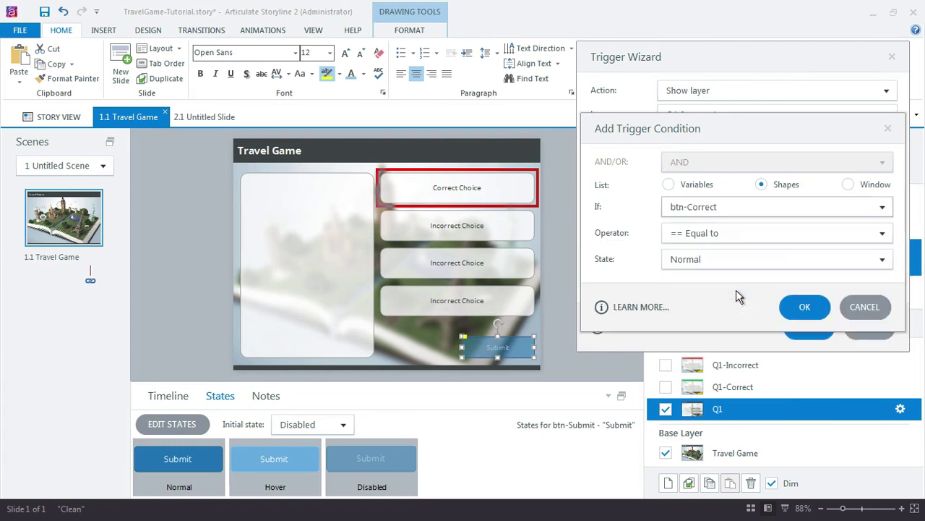
click(682, 237)
click(702, 262)
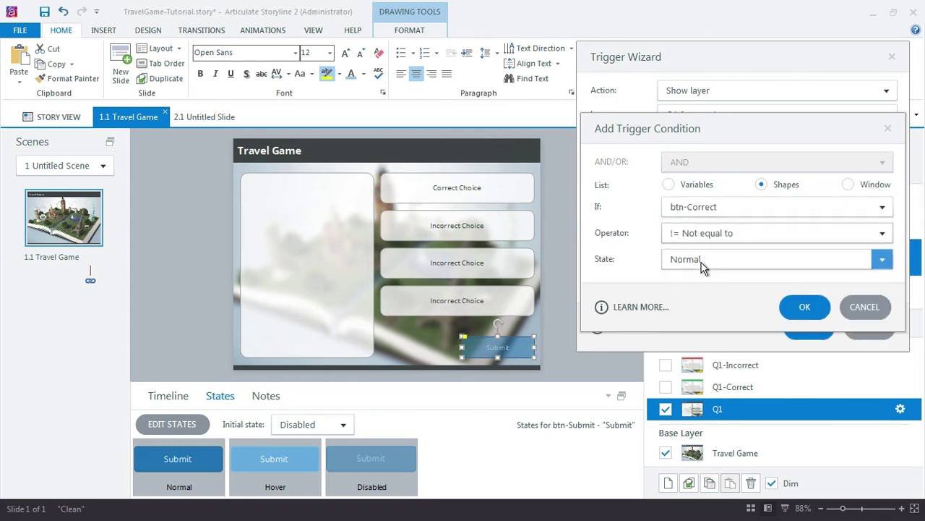
click(703, 263)
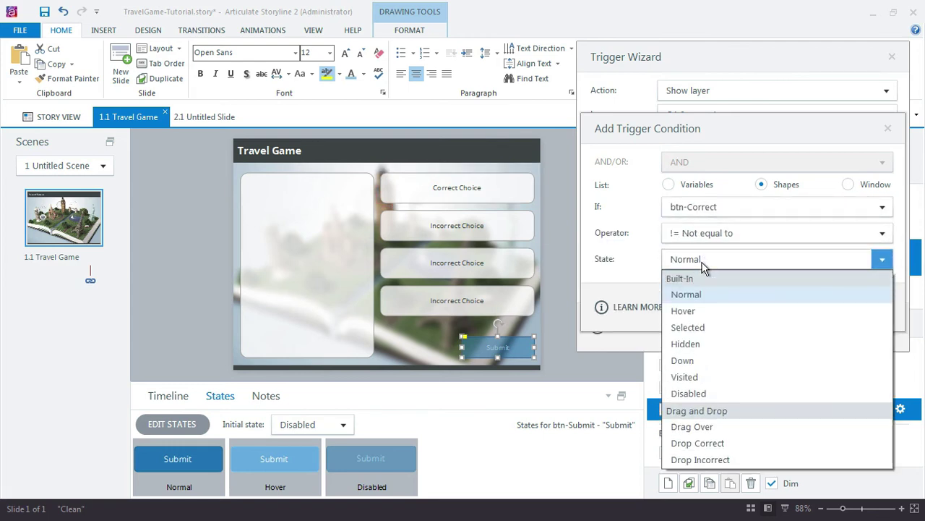
click(699, 330)
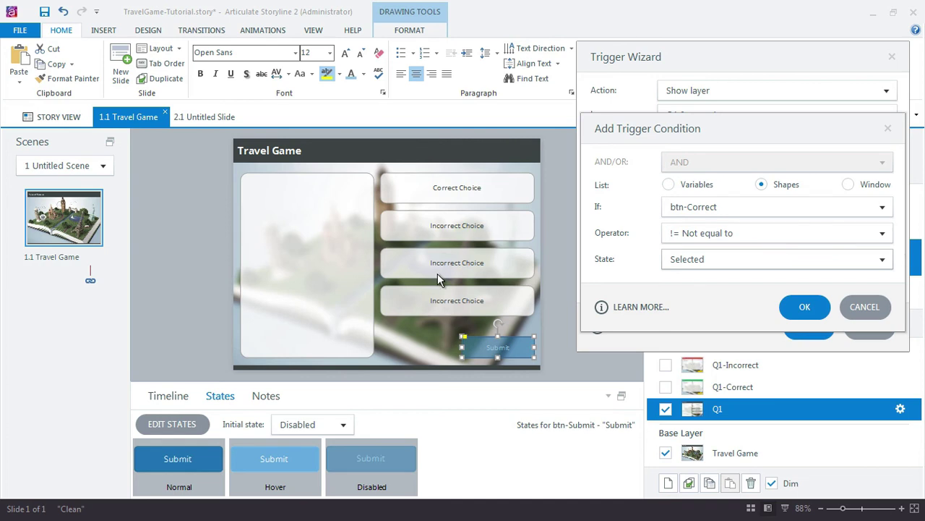
click(799, 306)
click(804, 325)
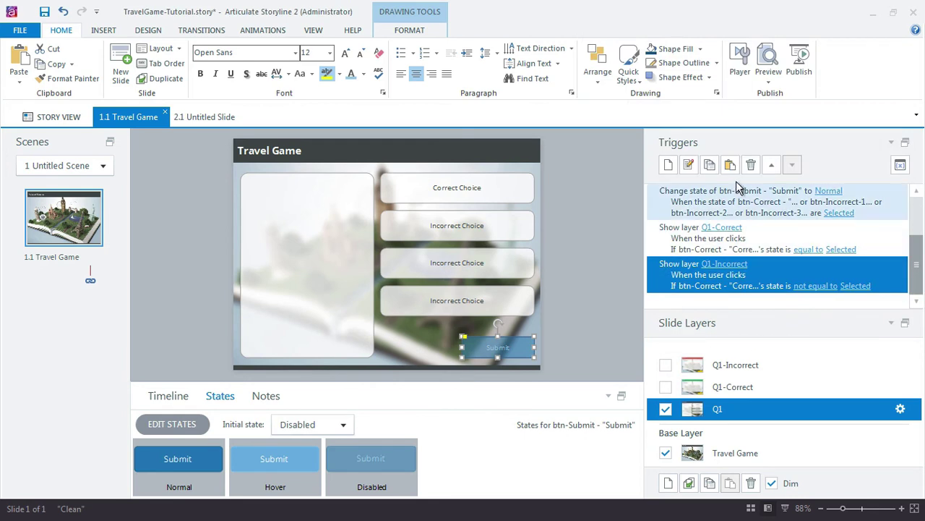
Preview this slide and submit a wrong answer to check the Incorrect feedback.
click(768, 72)
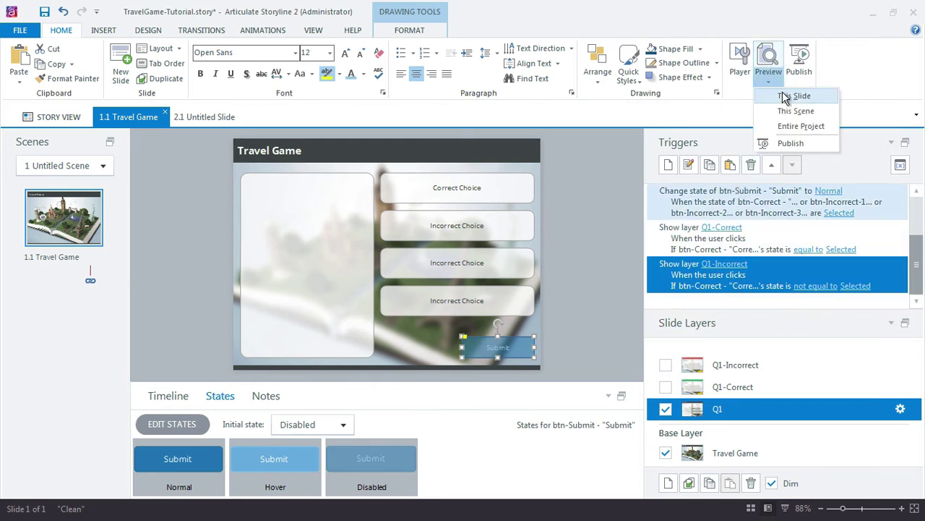
click(792, 95)
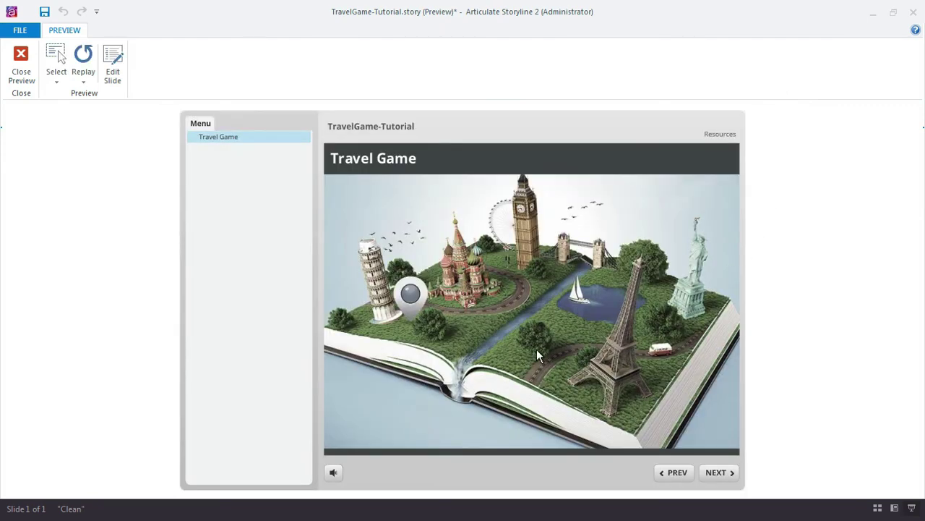
click(414, 296)
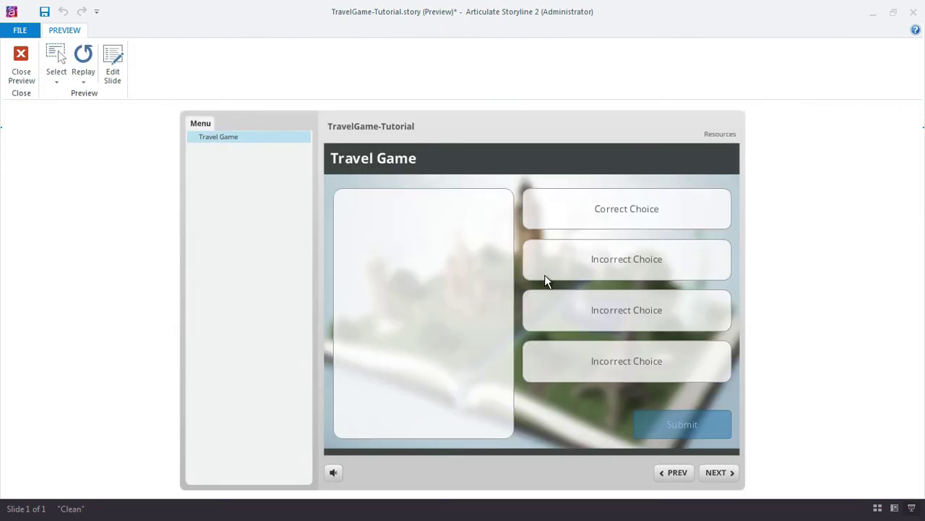
click(600, 368)
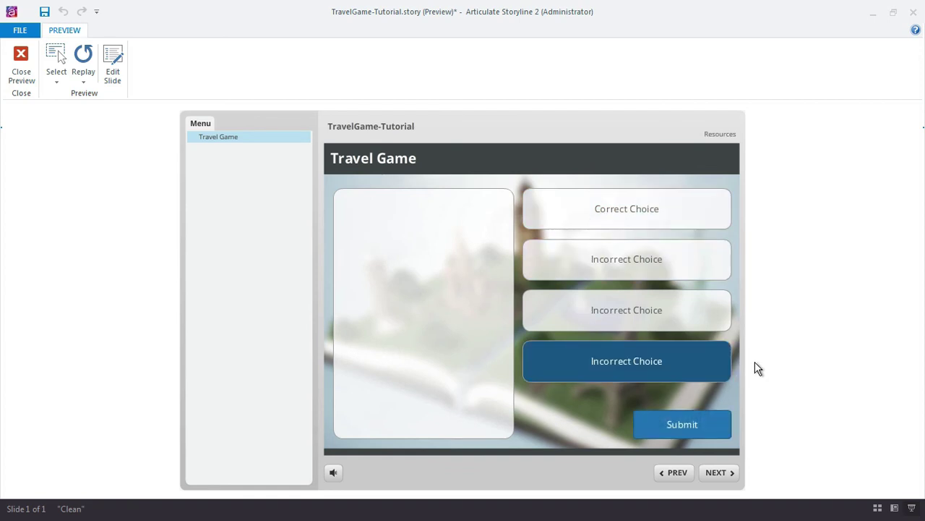
click(83, 59)
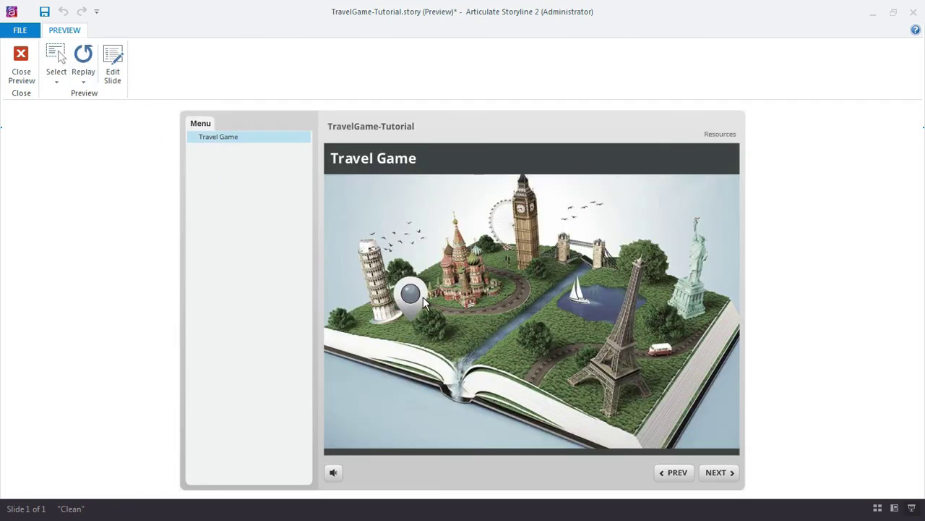
click(422, 296)
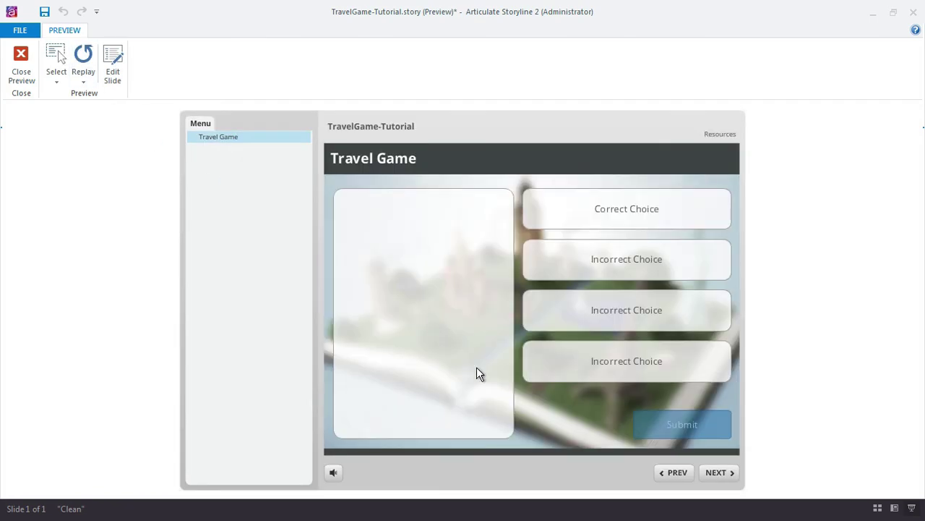
click(667, 370)
click(666, 330)
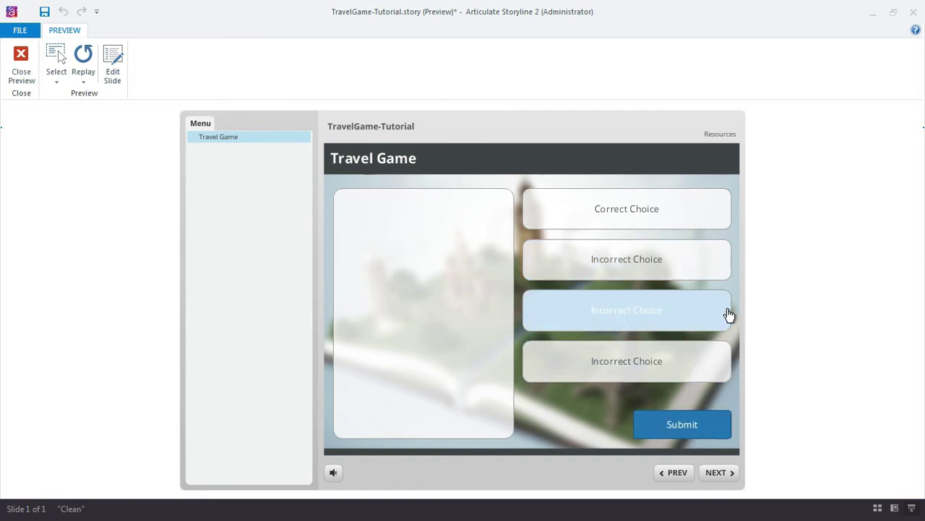
click(693, 427)
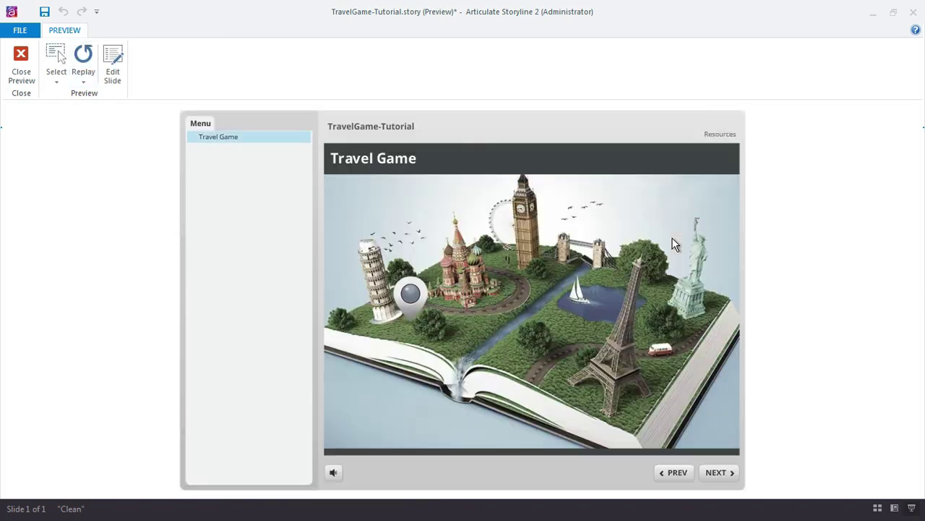
Submit Correct Choice to see Correct feedback, then close preview and select the Travel Game base layer.
click(413, 292)
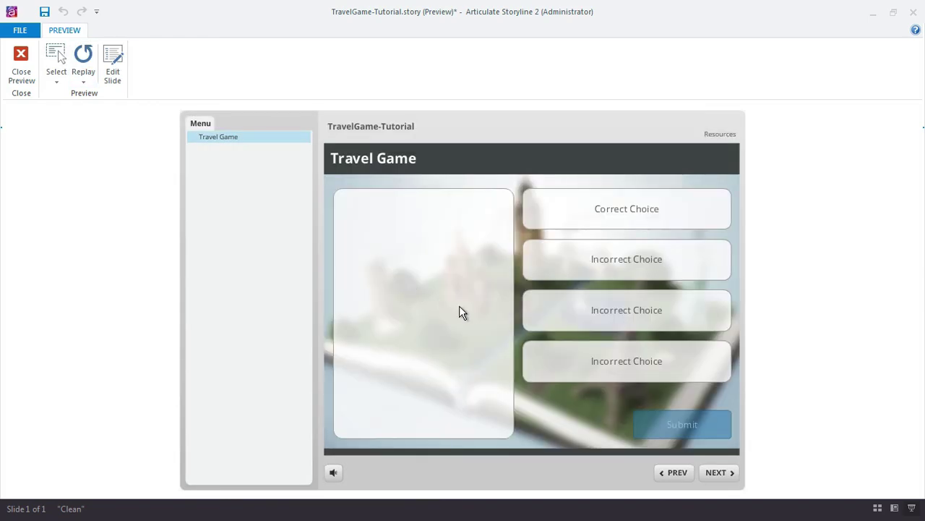
click(591, 221)
click(665, 425)
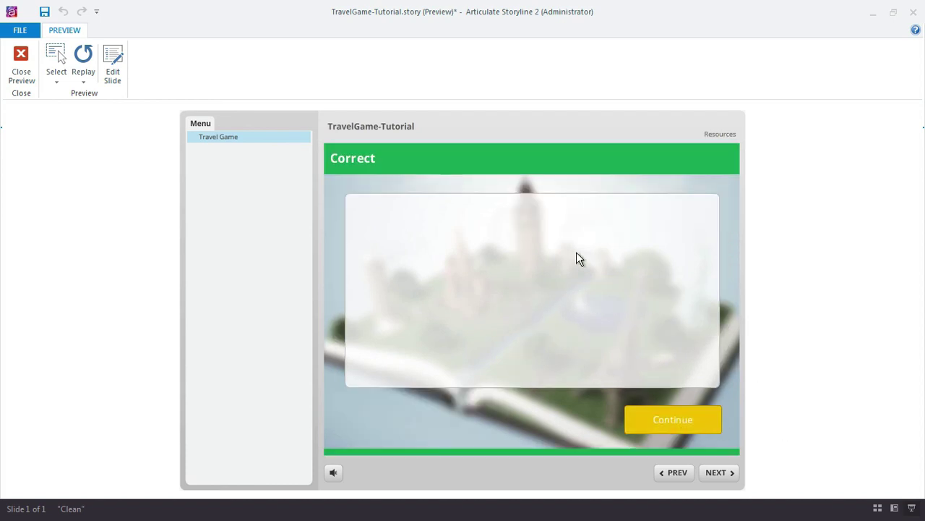
click(21, 63)
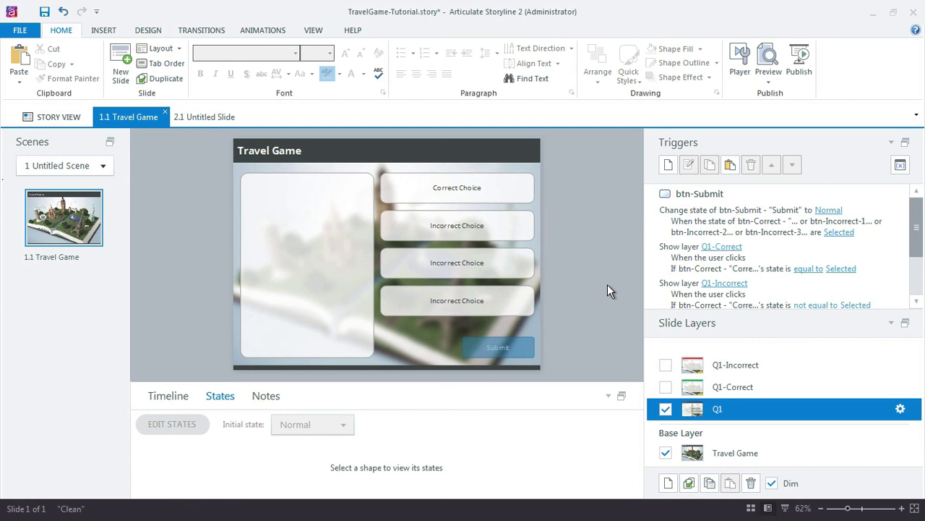
click(707, 448)
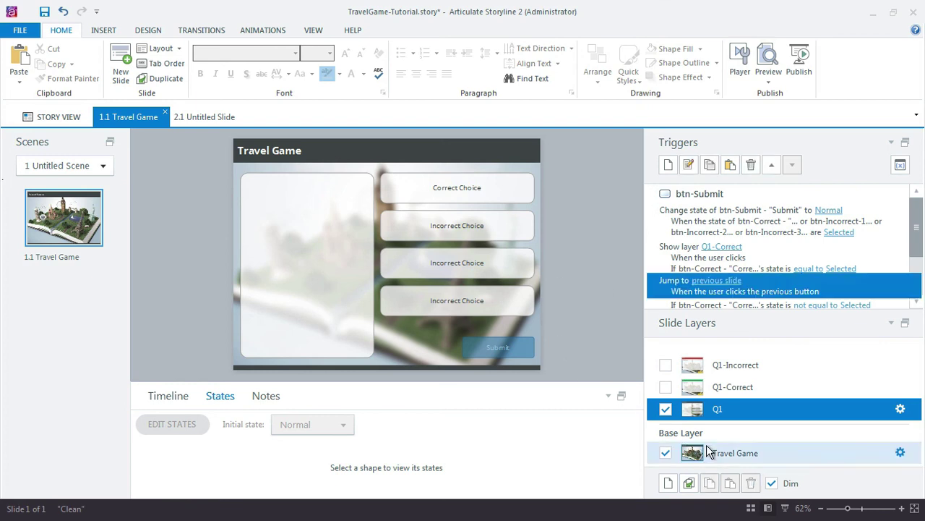